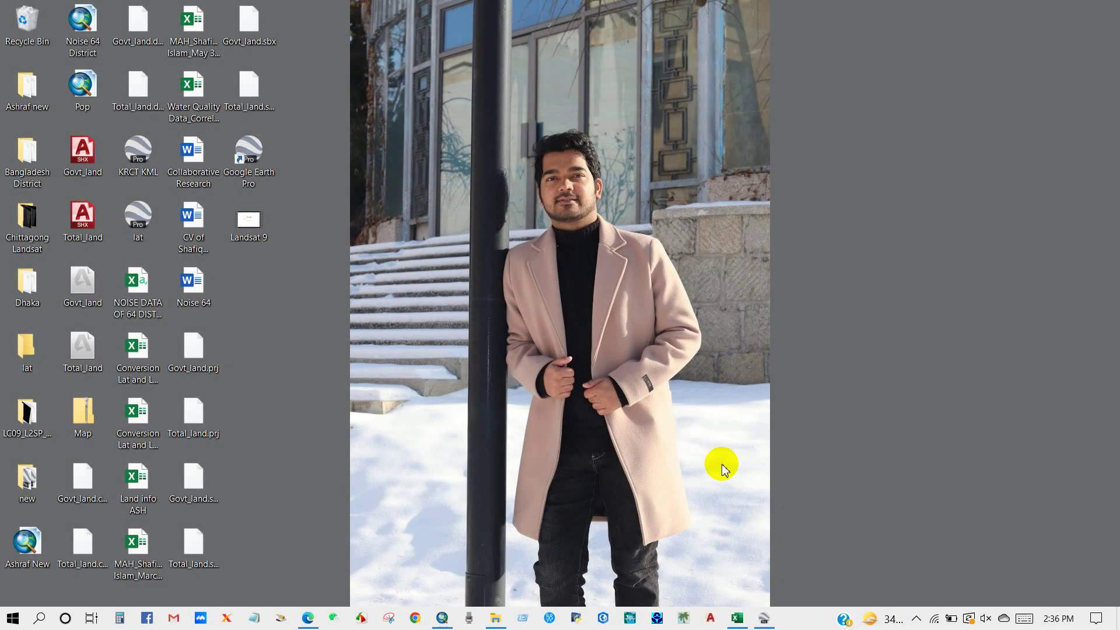
Bring the DMS conversion workbook to the front in Excel
mouse_move(737, 619)
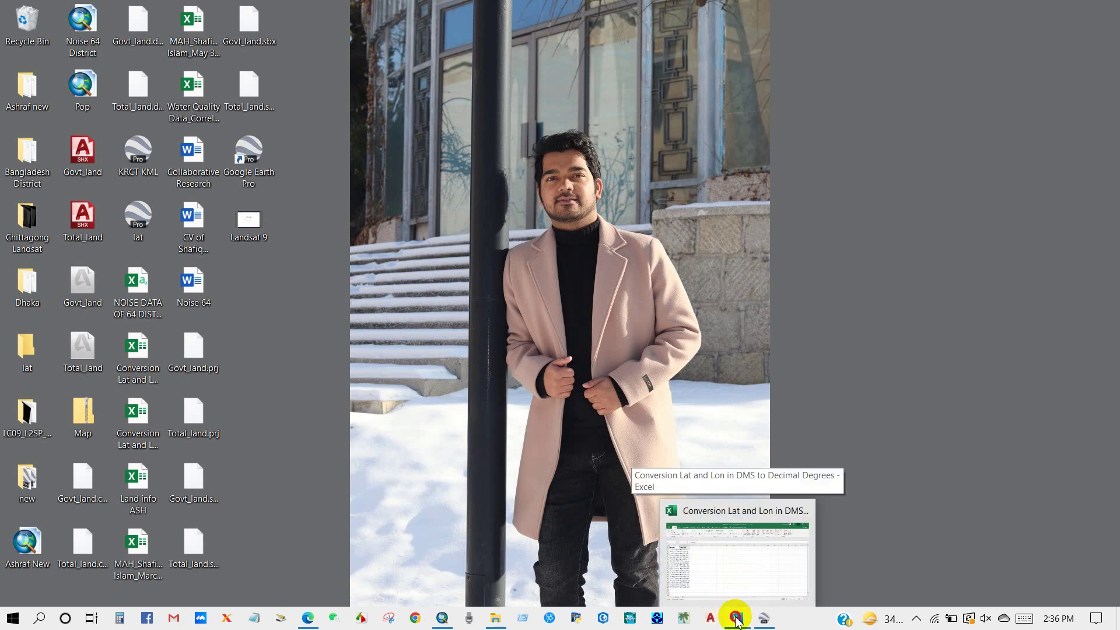
click(737, 620)
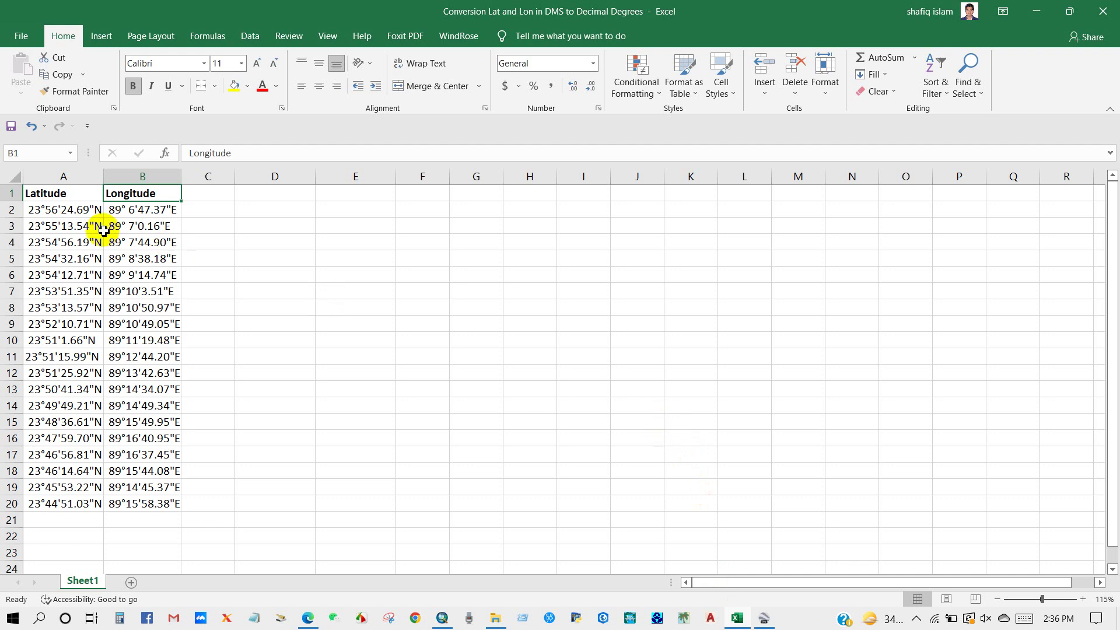
drag(53, 199, 165, 500)
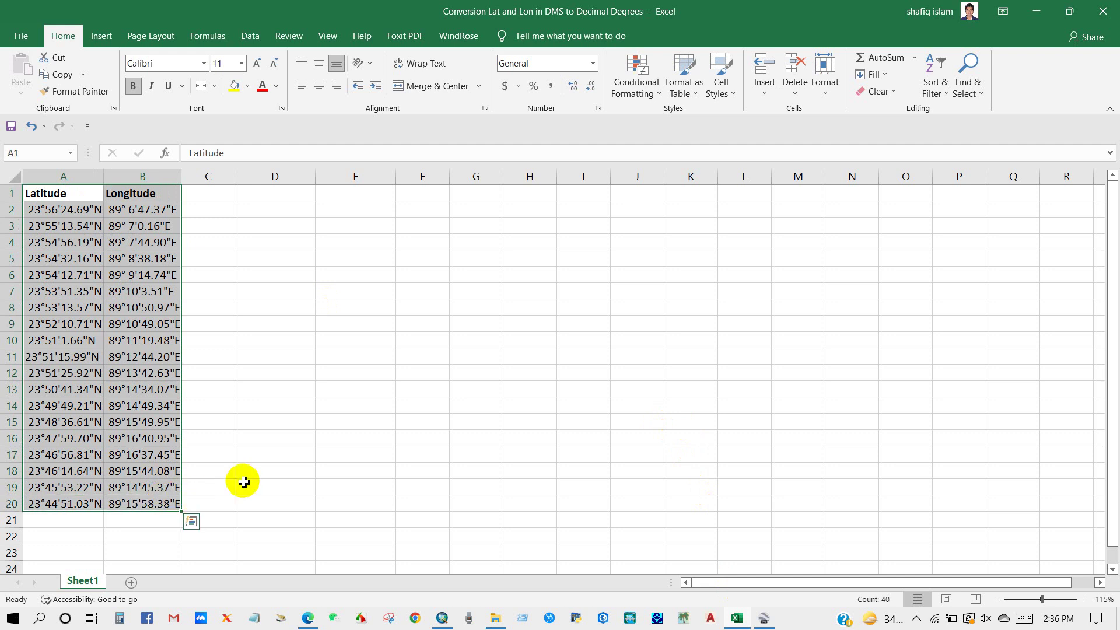
click(245, 484)
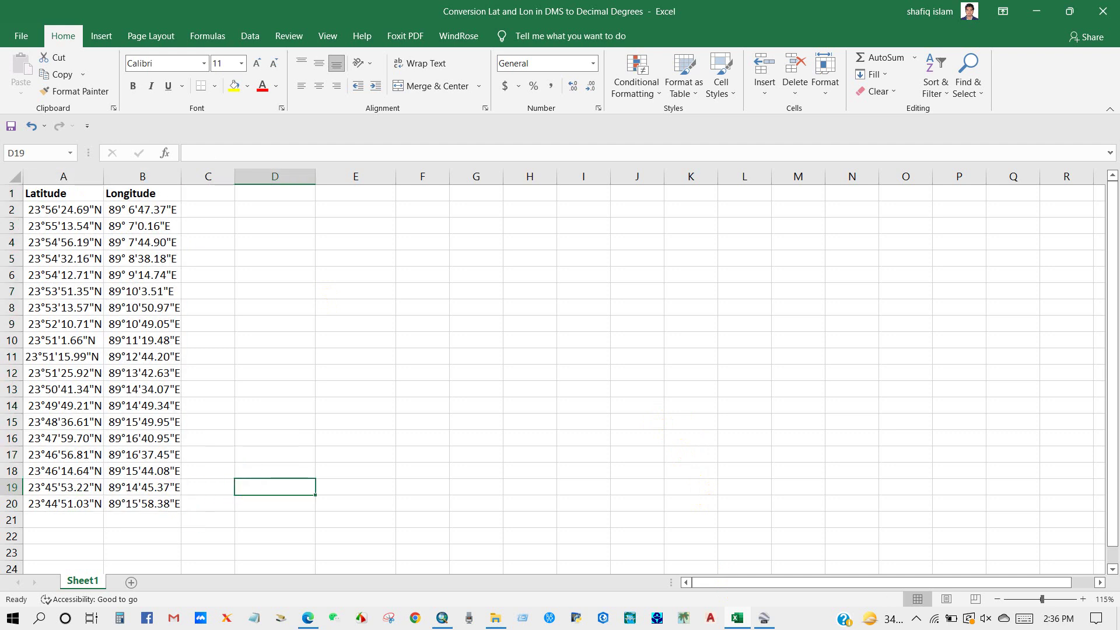
Copy the Latitude column A1:A20 and paste it into column E starting at E1
drag(37, 198, 83, 504)
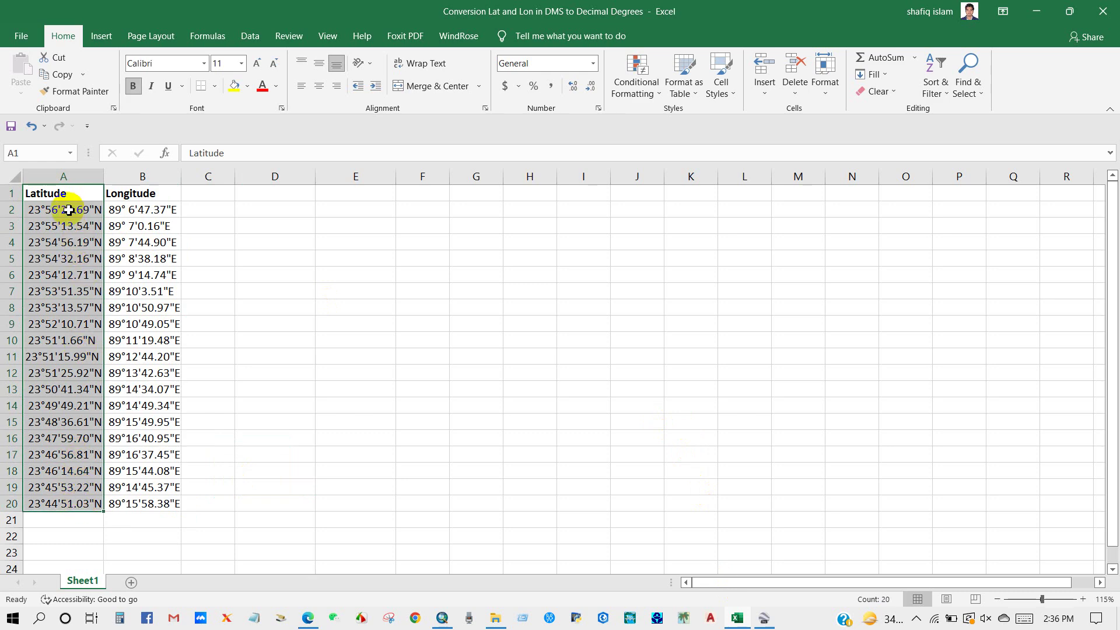
right_click(67, 201)
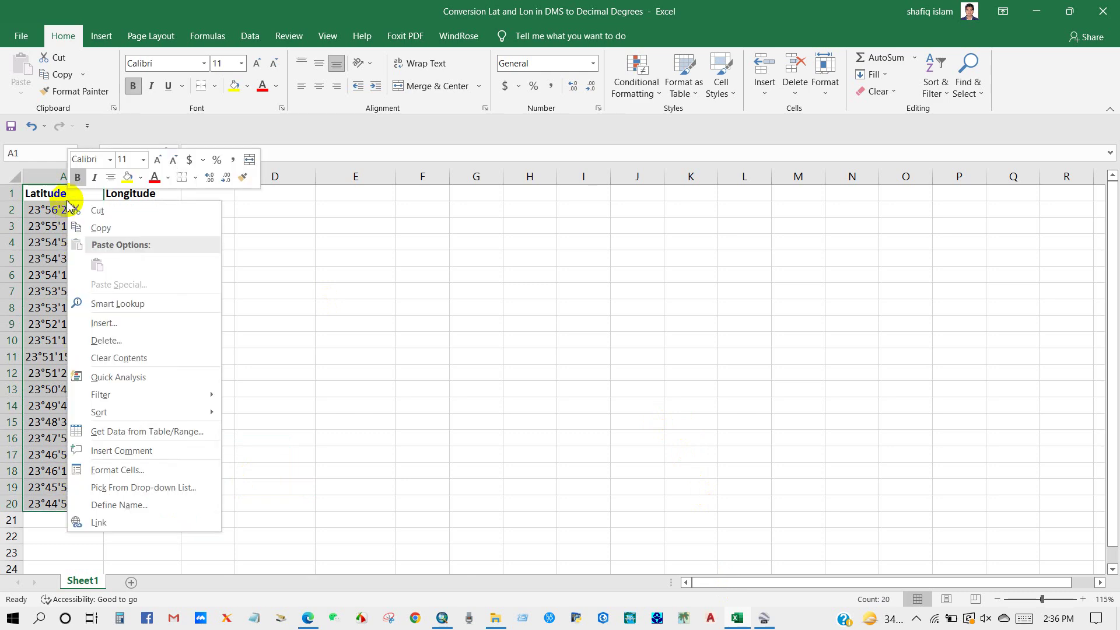
click(95, 227)
click(290, 193)
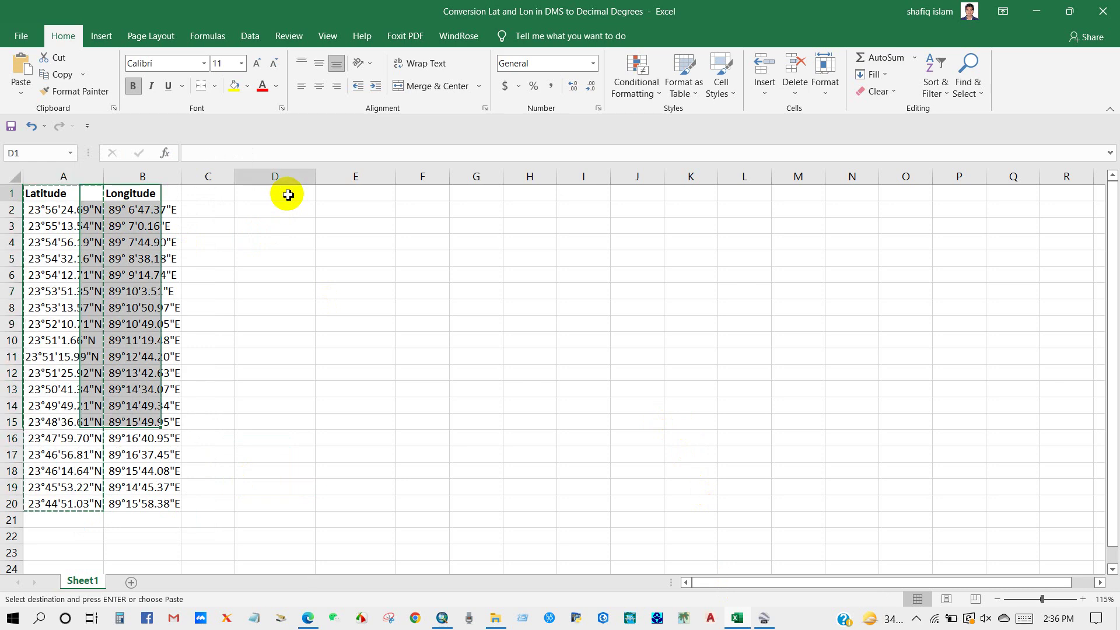
right_click(332, 195)
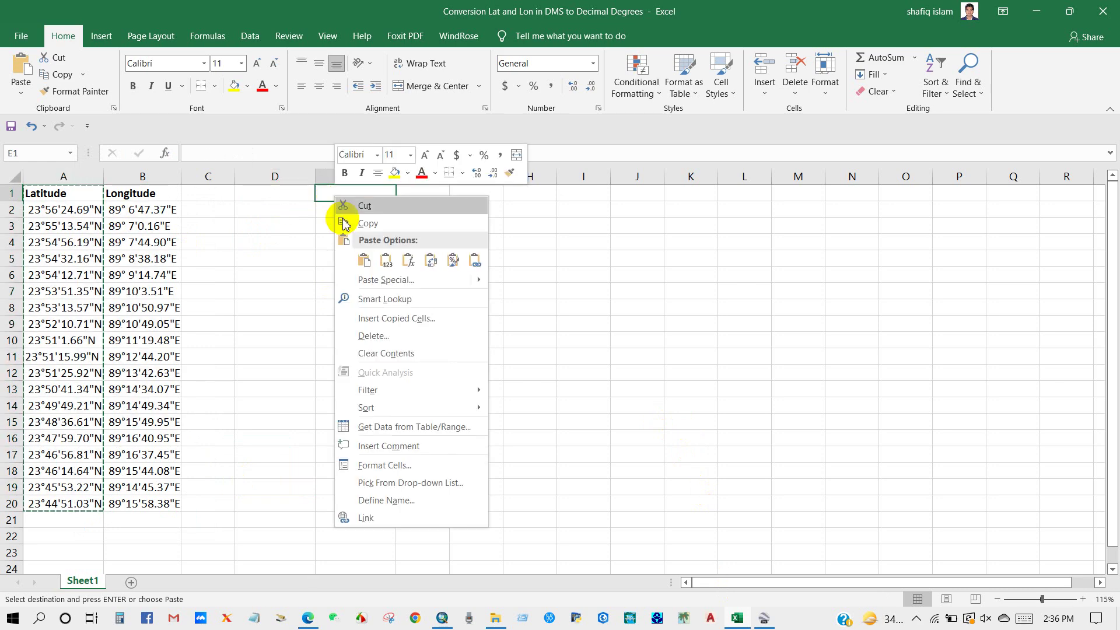
click(363, 261)
click(465, 262)
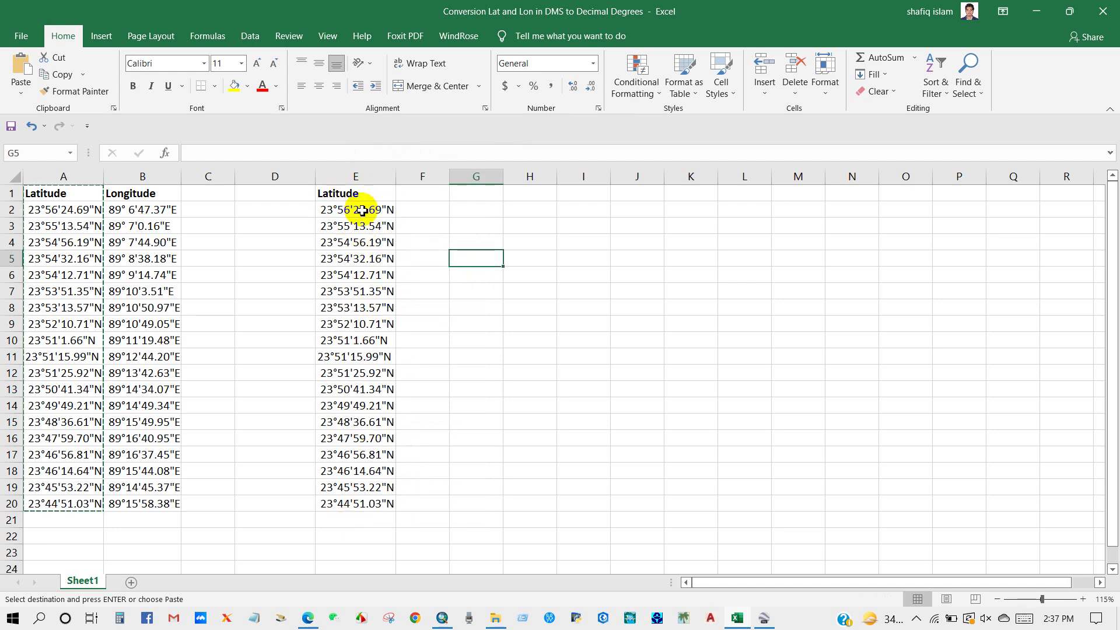
Split column E with fixed-width Text to Columns into degree, minute and second pieces
click(362, 183)
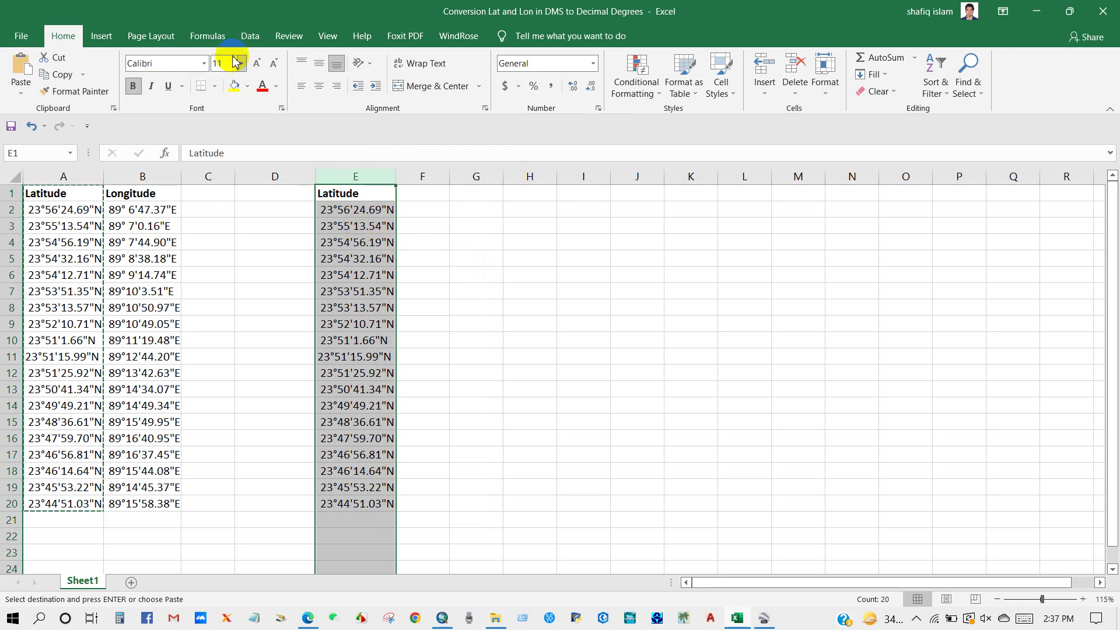
click(251, 39)
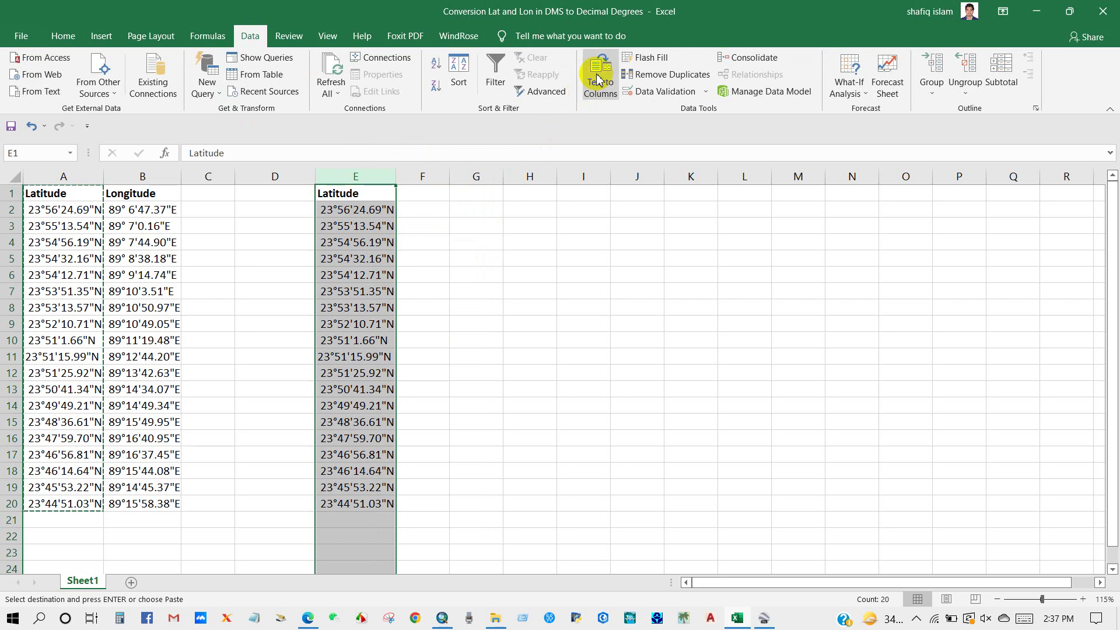
click(601, 92)
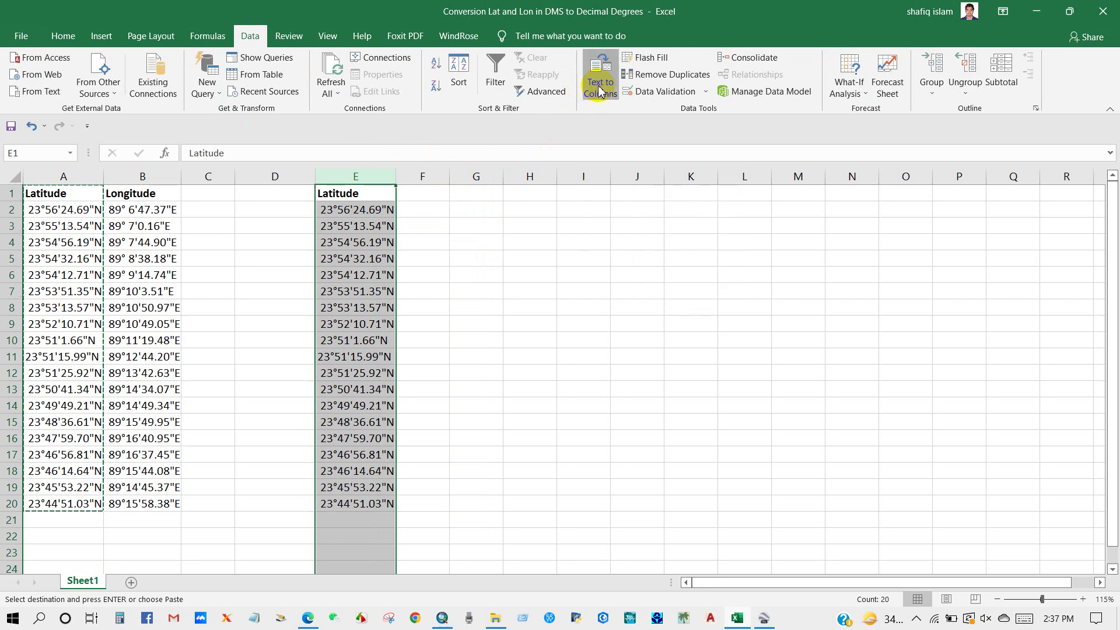
drag(475, 88, 642, 150)
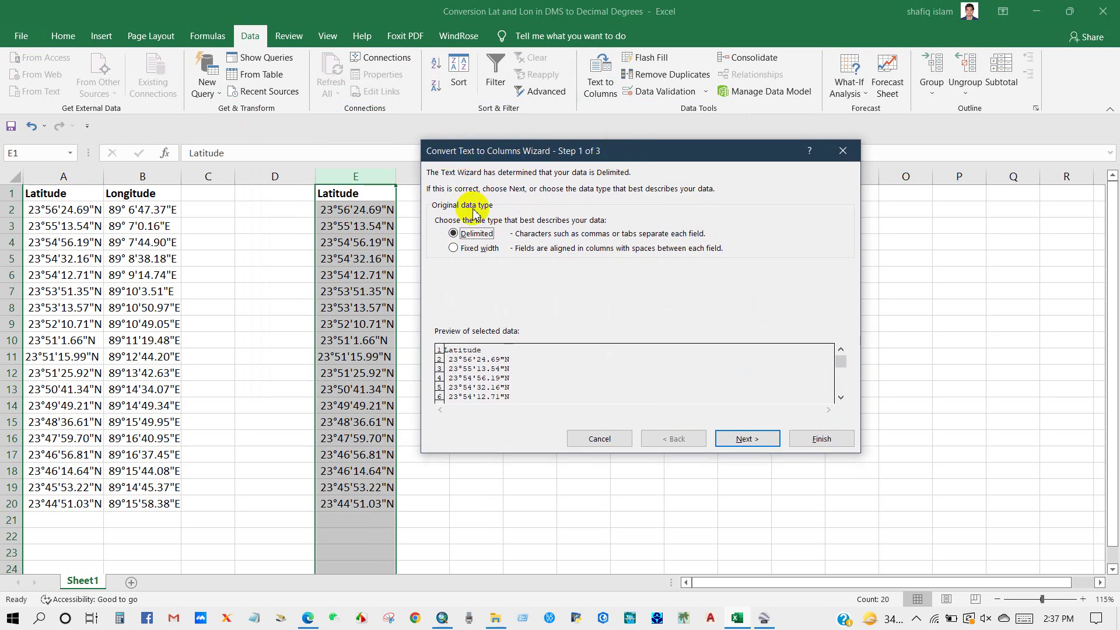
click(454, 249)
click(454, 249)
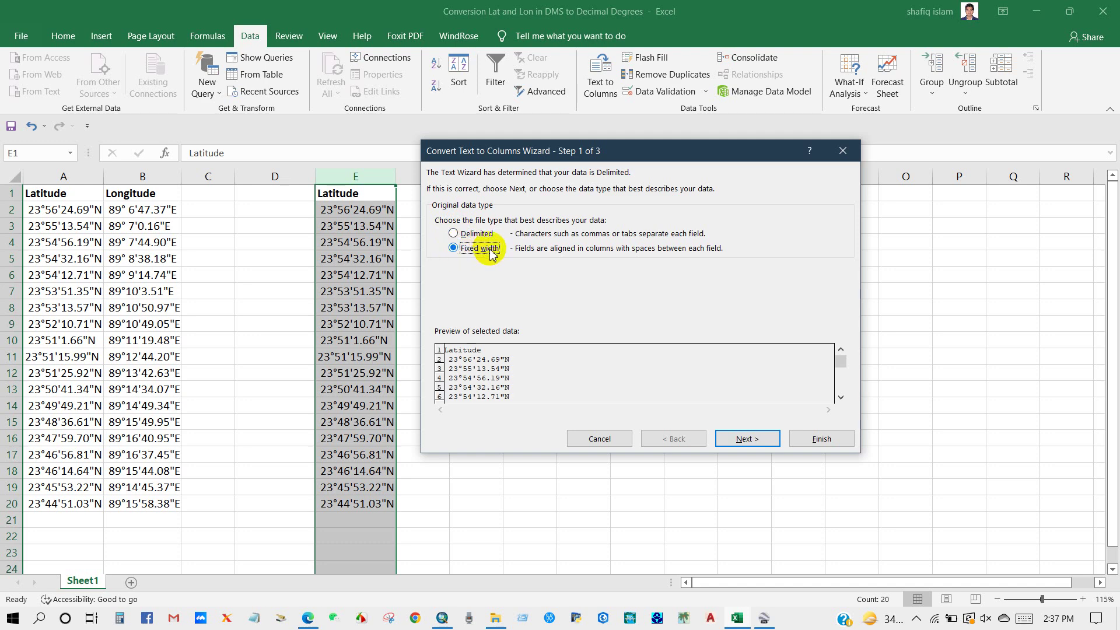
click(744, 442)
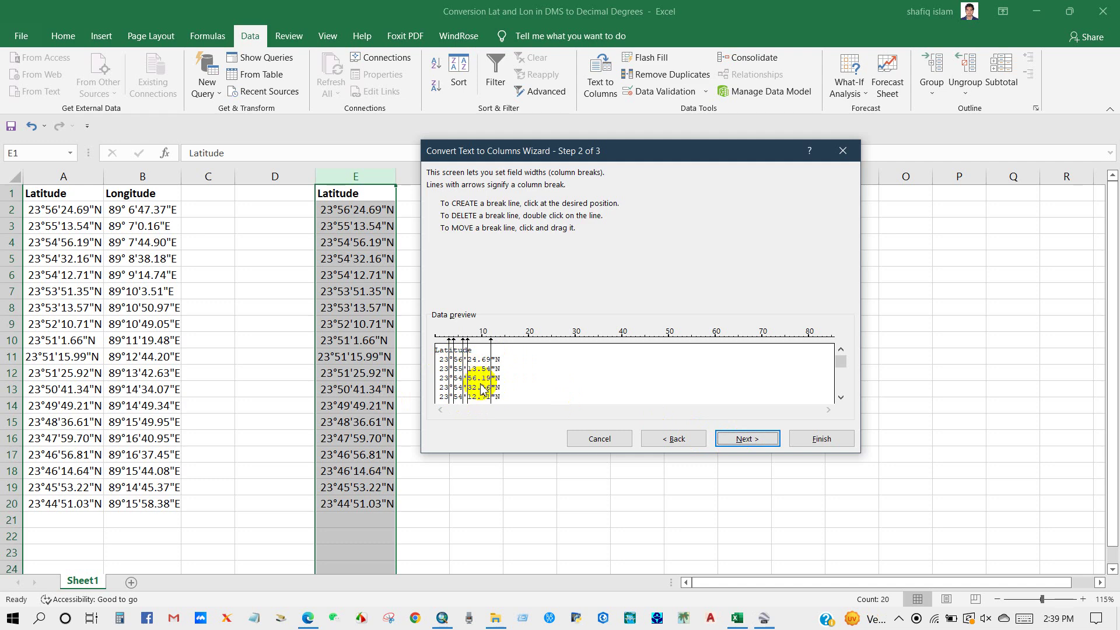
click(820, 439)
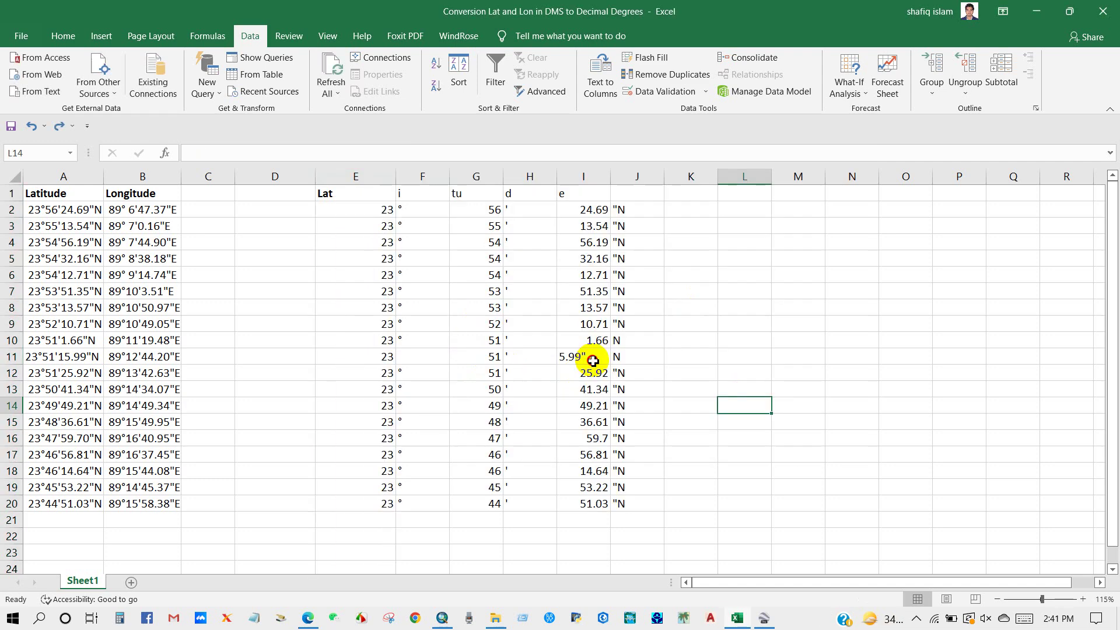
Correct the row 11 seconds to 5.99 and delete the degree, minute and N-marker columns
double_click(595, 359)
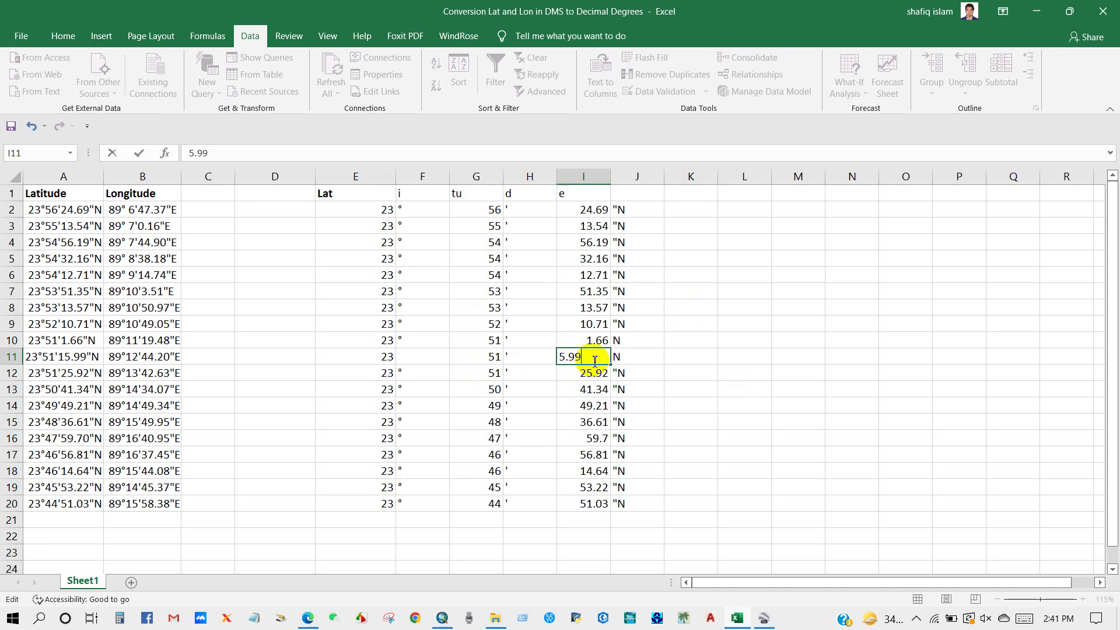
click(634, 371)
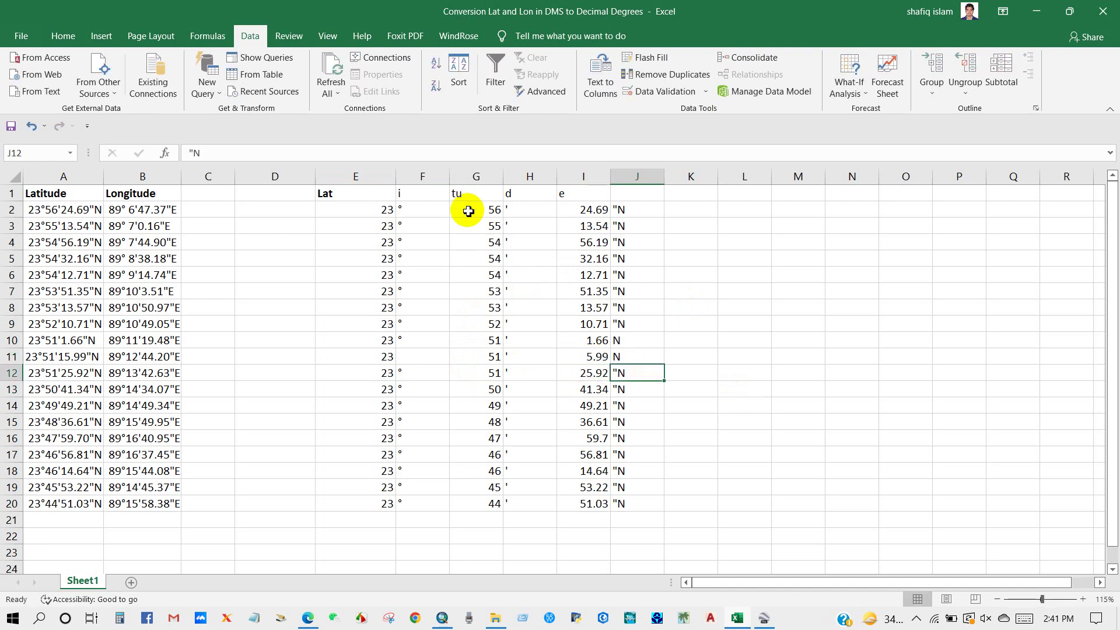
right_click(425, 176)
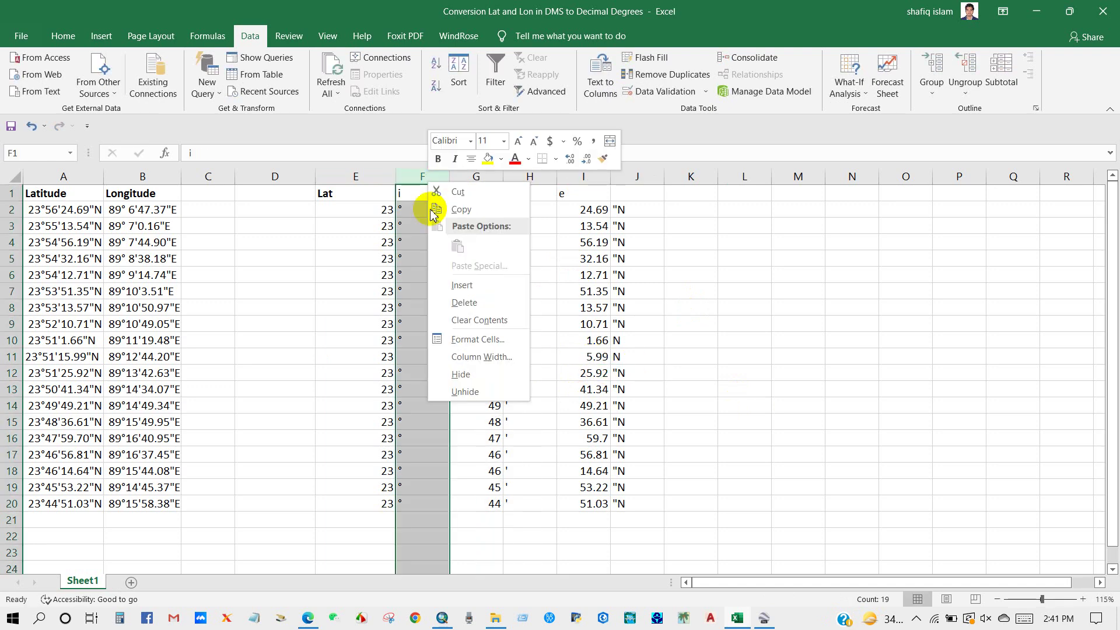
click(458, 301)
click(478, 176)
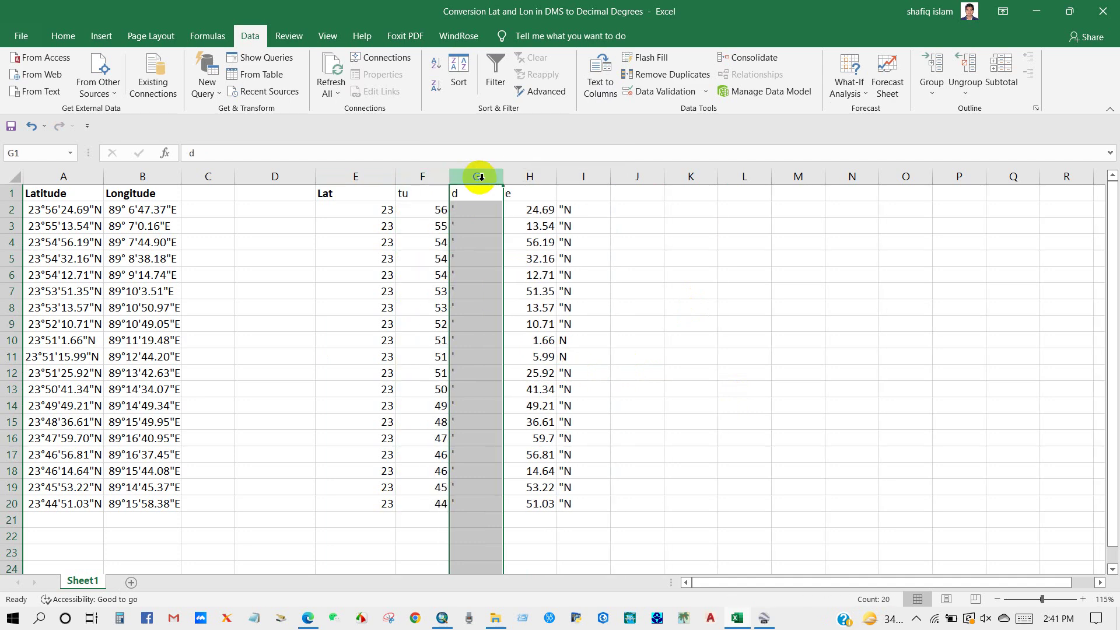
right_click(479, 176)
click(512, 297)
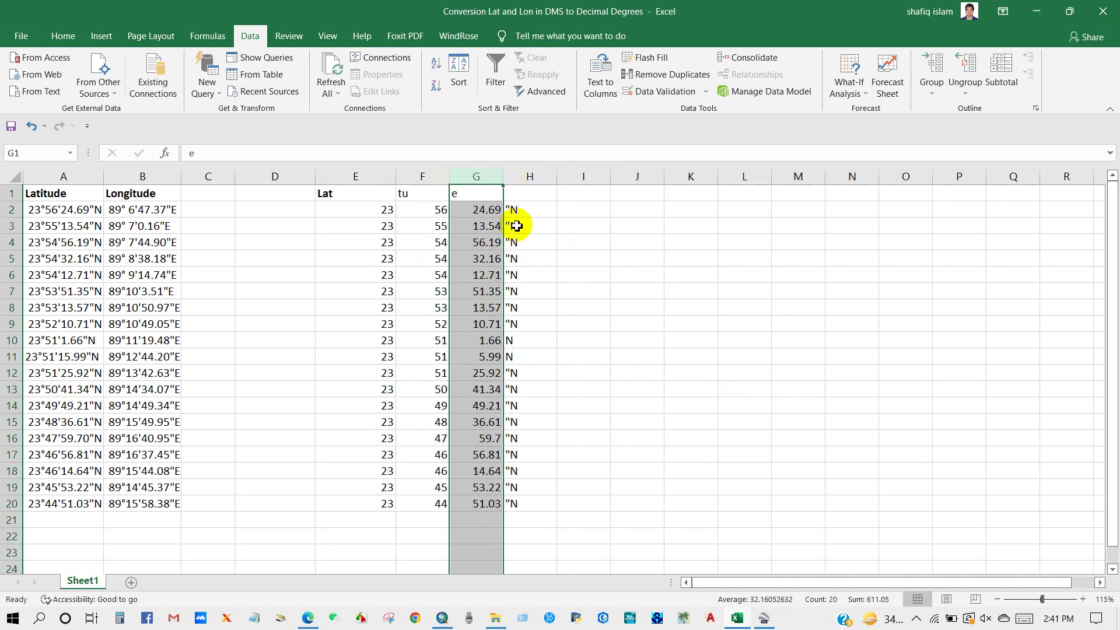
right_click(528, 177)
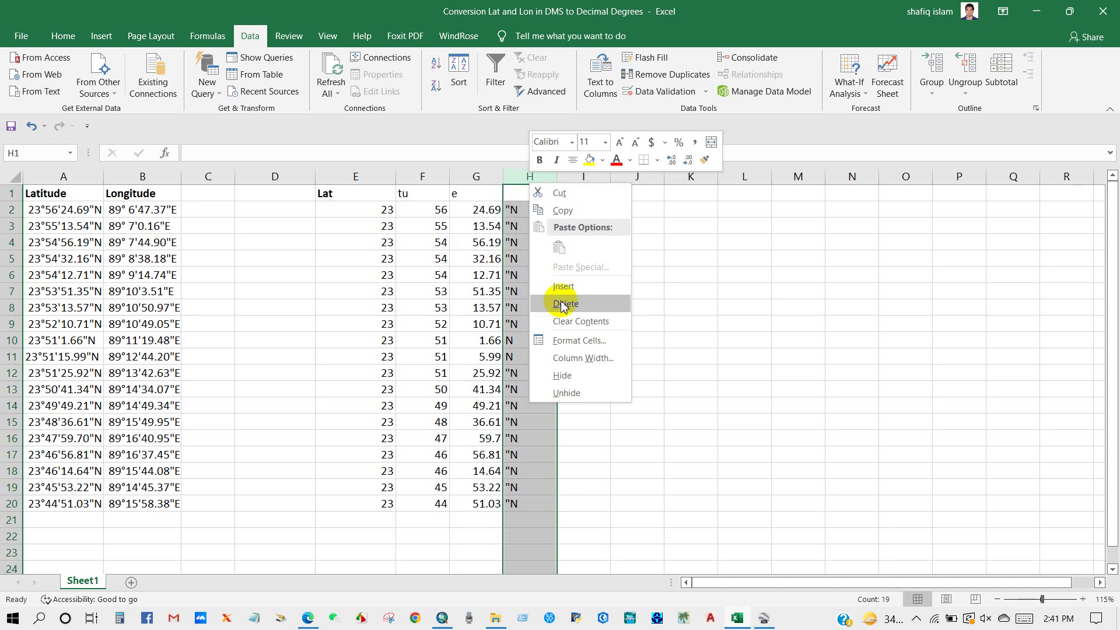
click(619, 304)
click(616, 323)
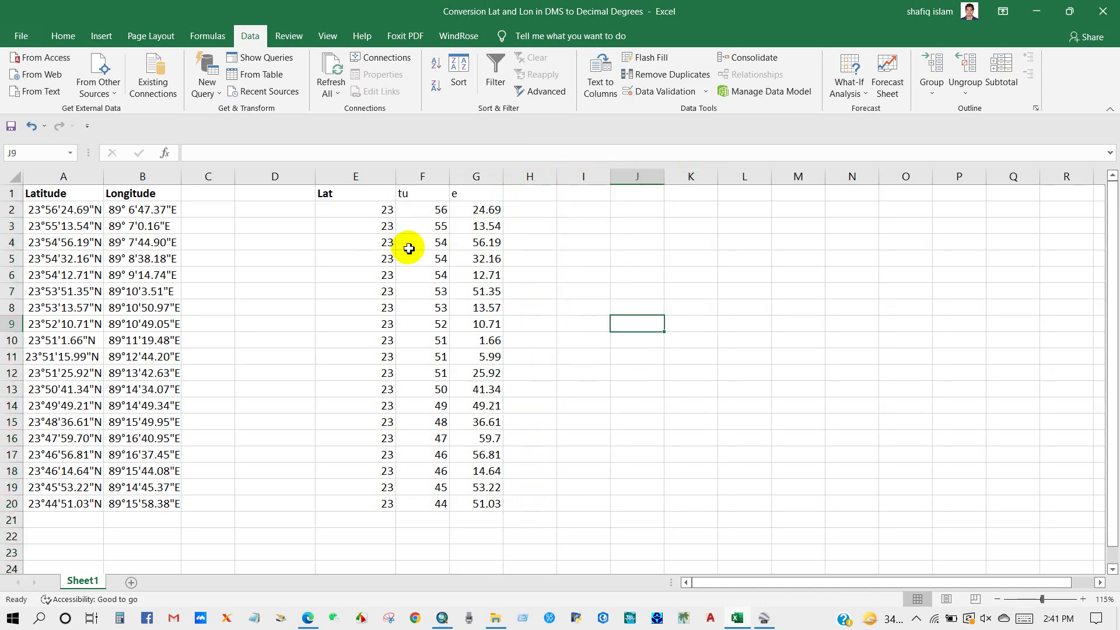
Rename the E1 and F1 headers to 'Lat D' and 'Lat M' and begin editing G1
double_click(359, 195)
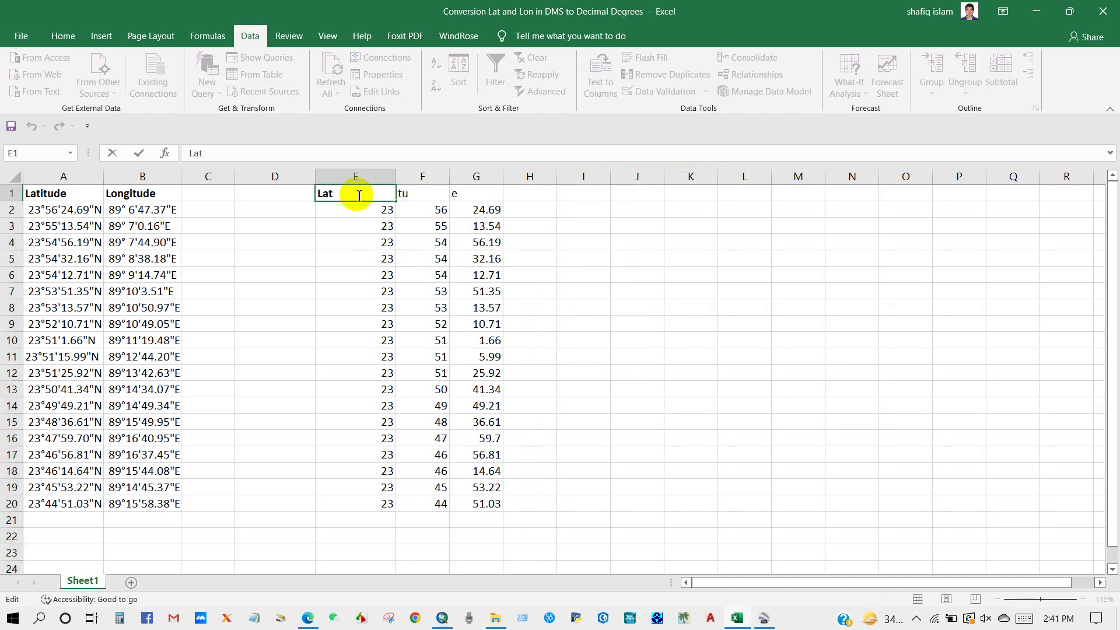
text(D)
double_click(409, 194)
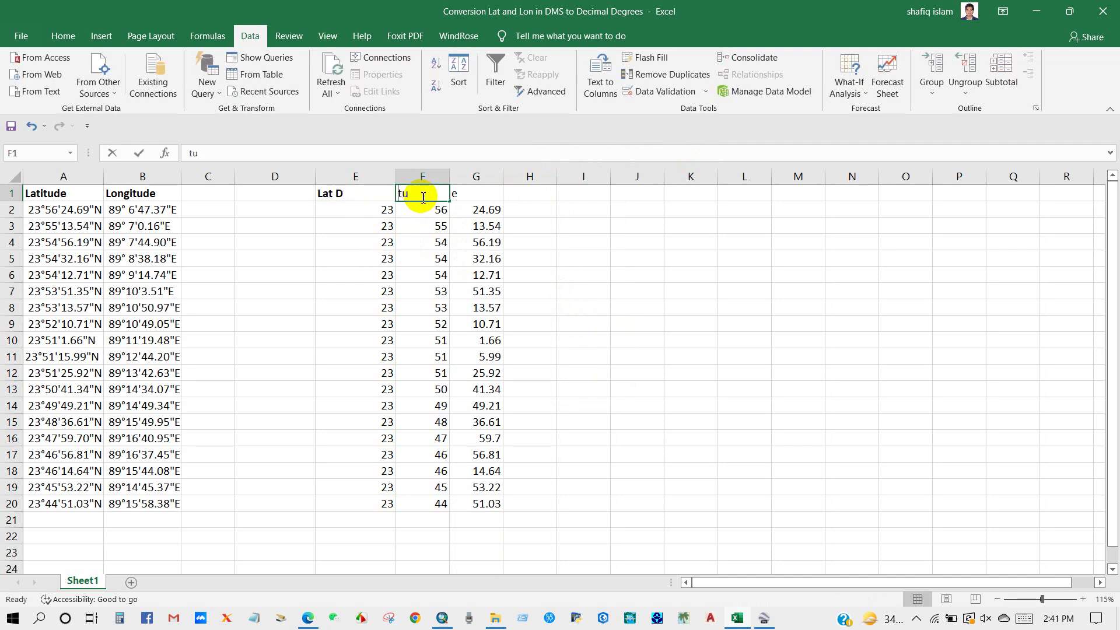
double_click(405, 194)
text(Lat M)
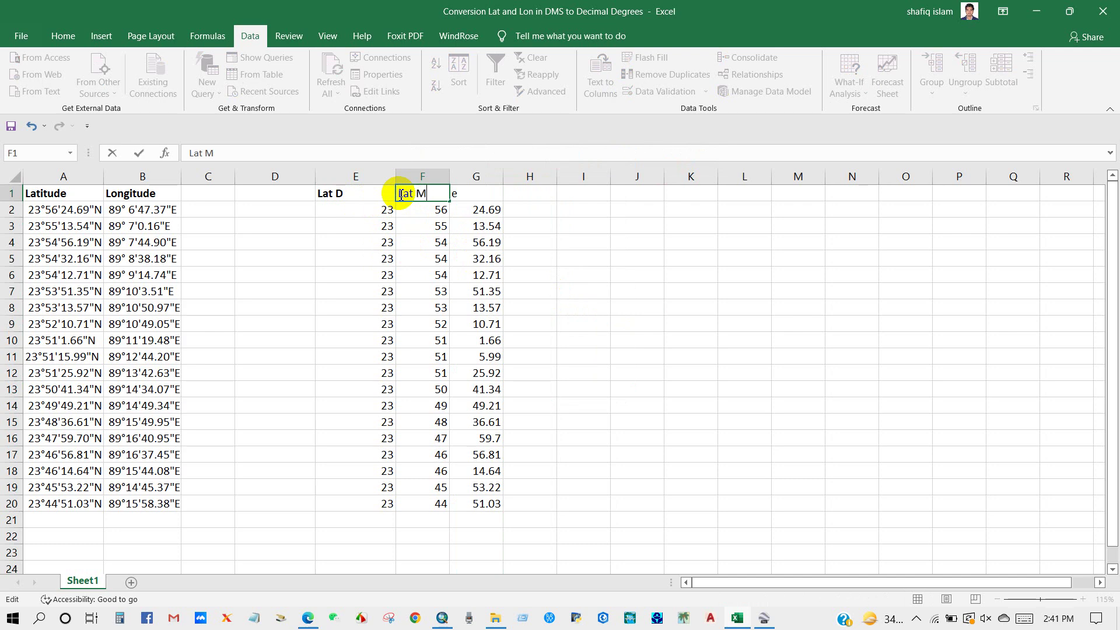
double_click(484, 199)
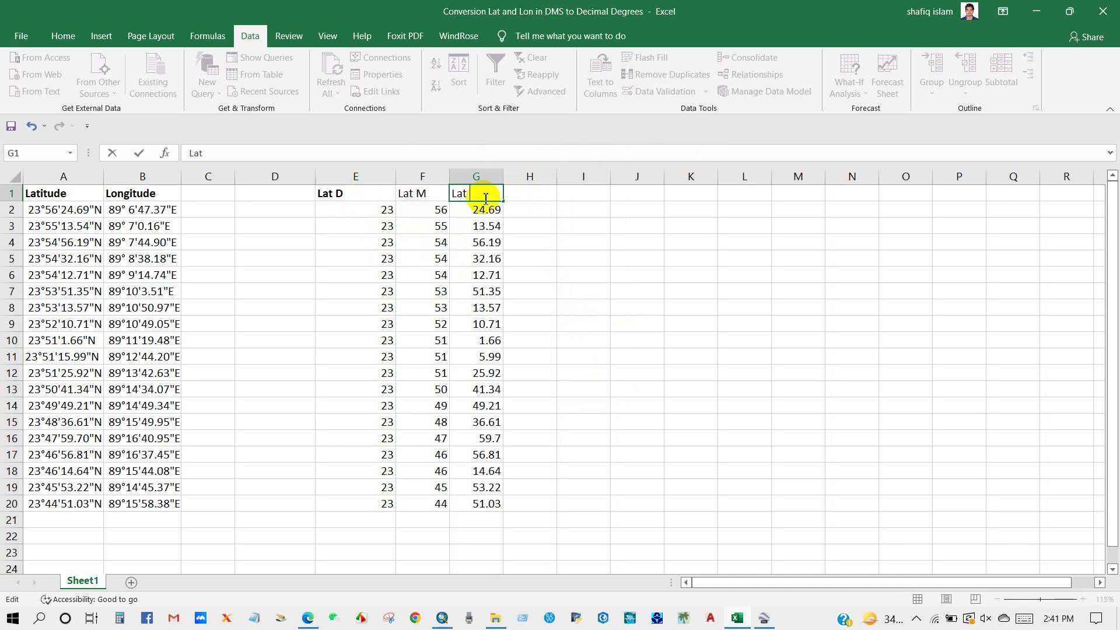
Make the headers in E1:G1 bold and centered
drag(358, 193, 482, 194)
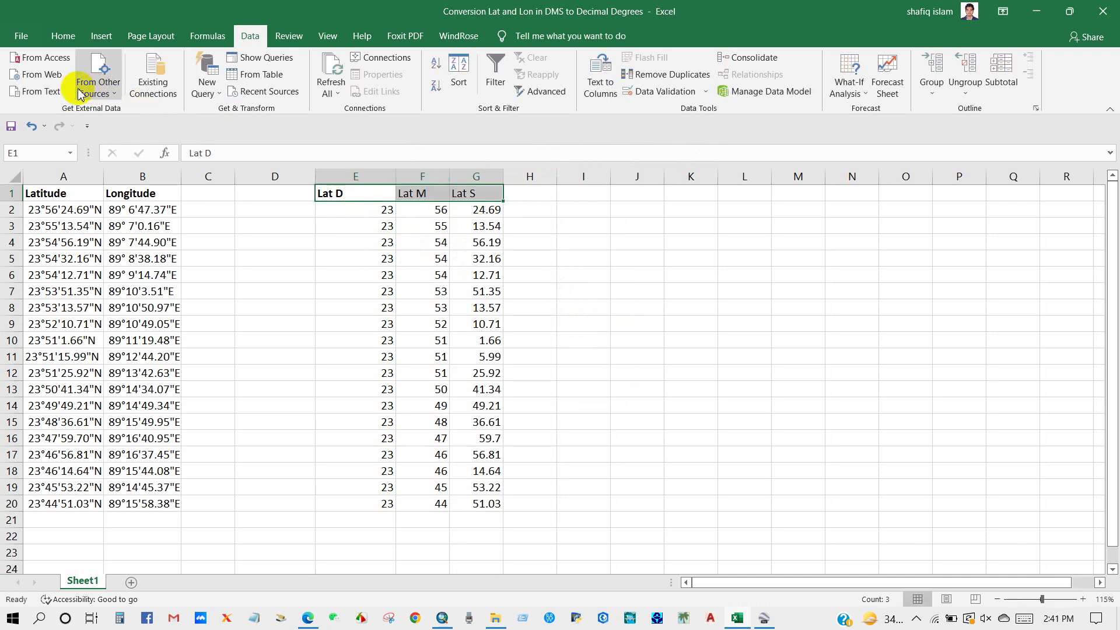
click(62, 36)
click(133, 92)
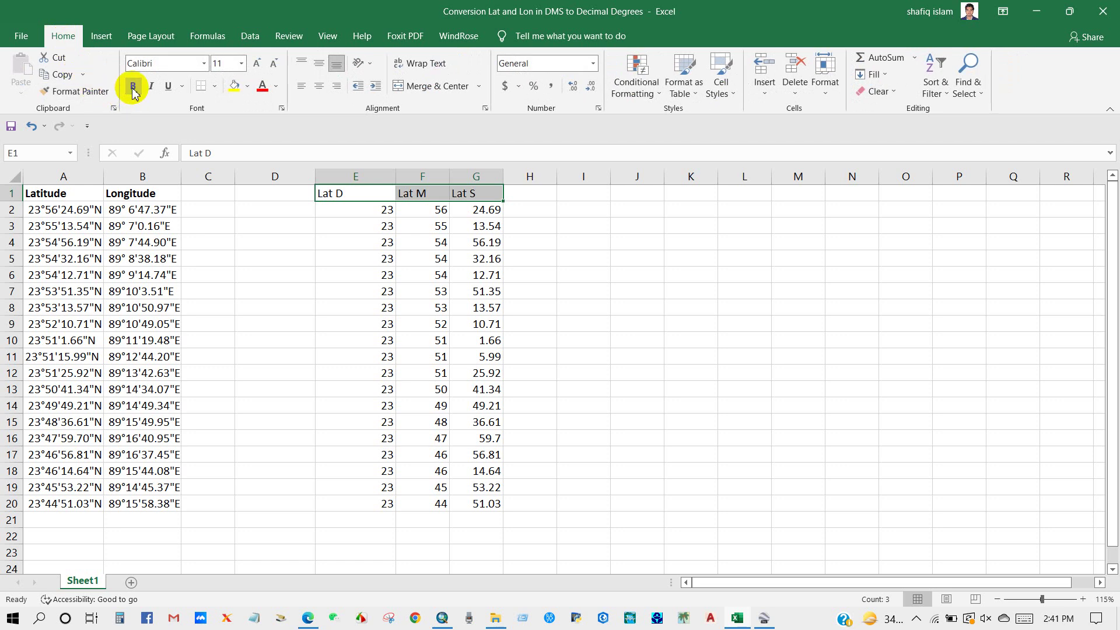
click(133, 89)
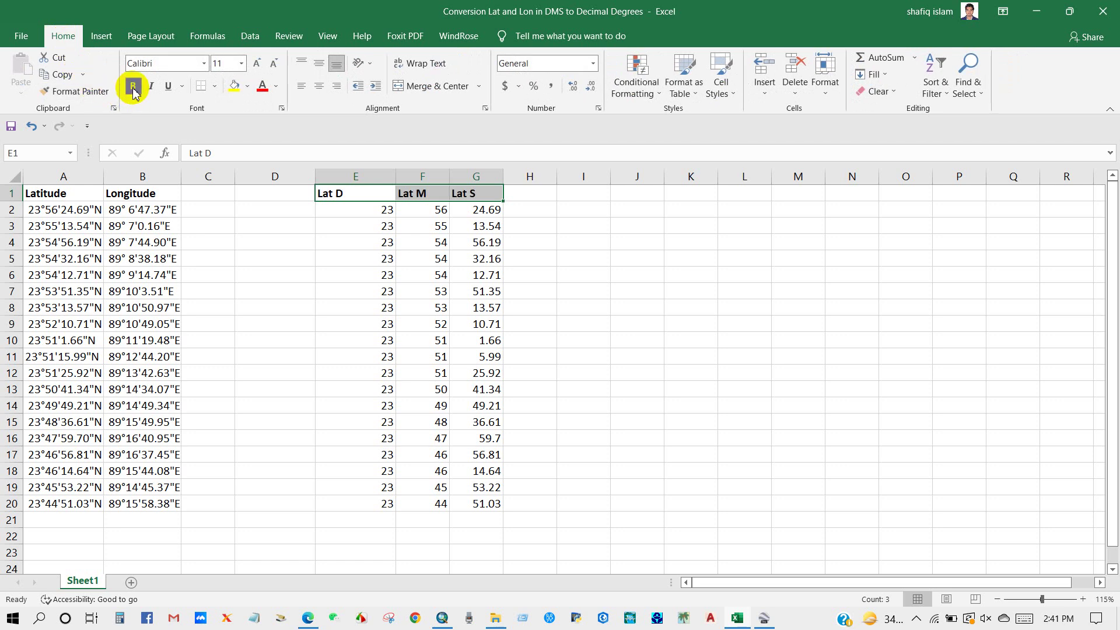
click(319, 85)
click(515, 241)
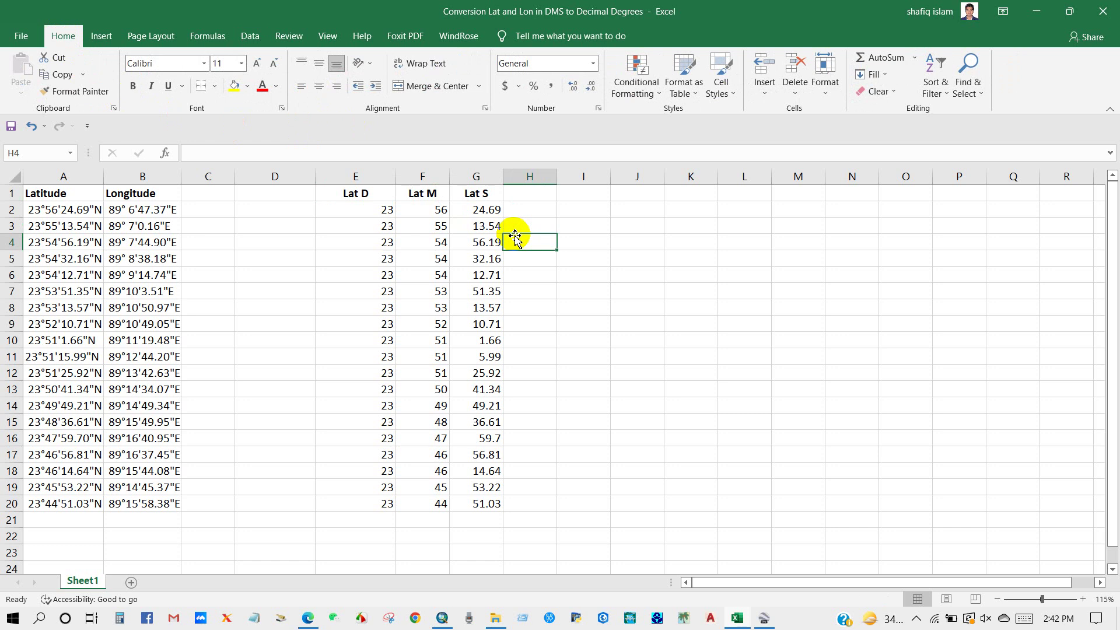
Enter the header 'Lat DD' in H1 and start a formula in H2
click(523, 209)
click(528, 197)
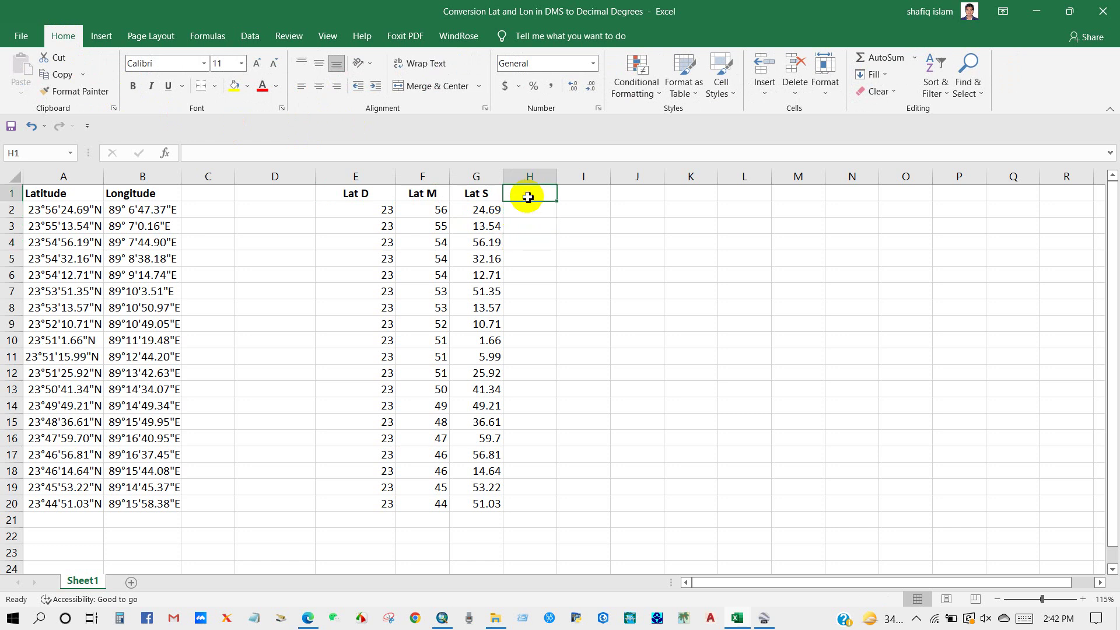
text(Lat DD)
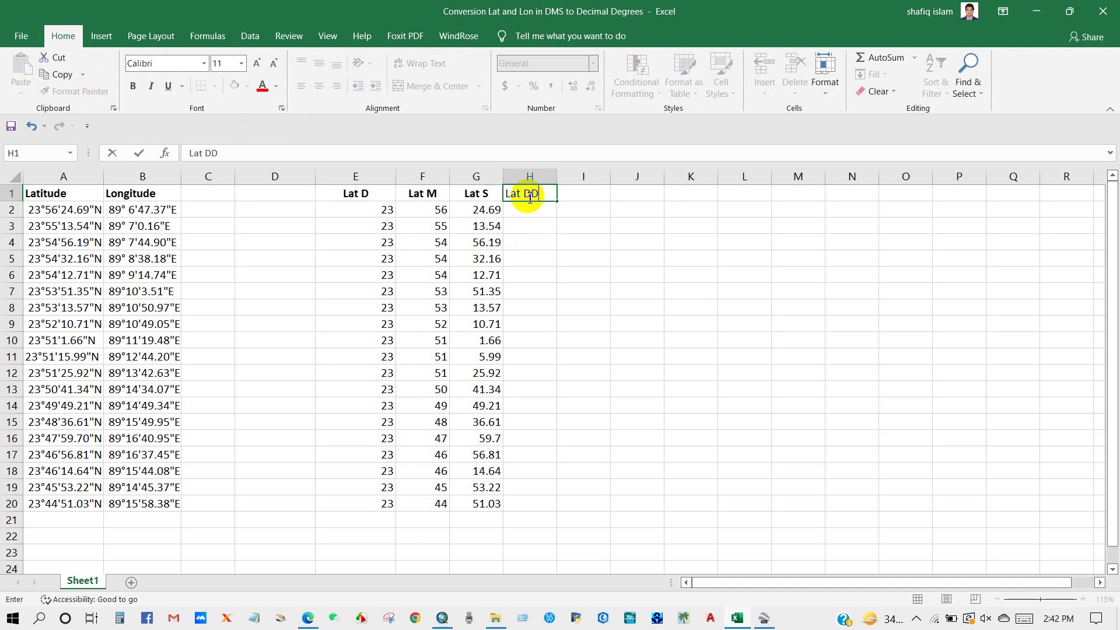
click(568, 209)
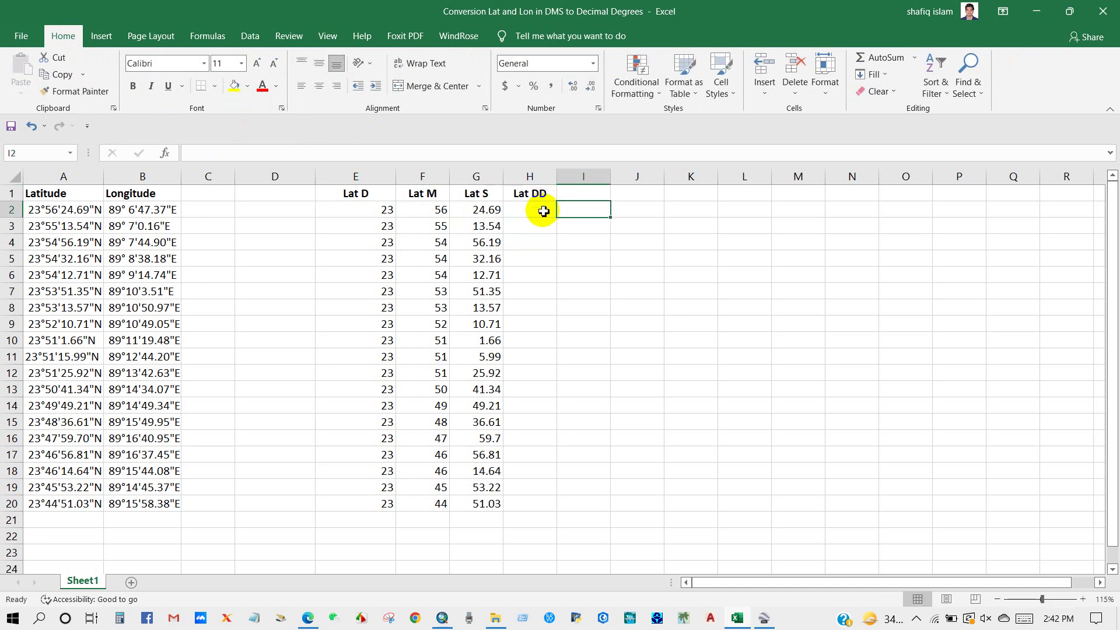
click(528, 212)
text(=)
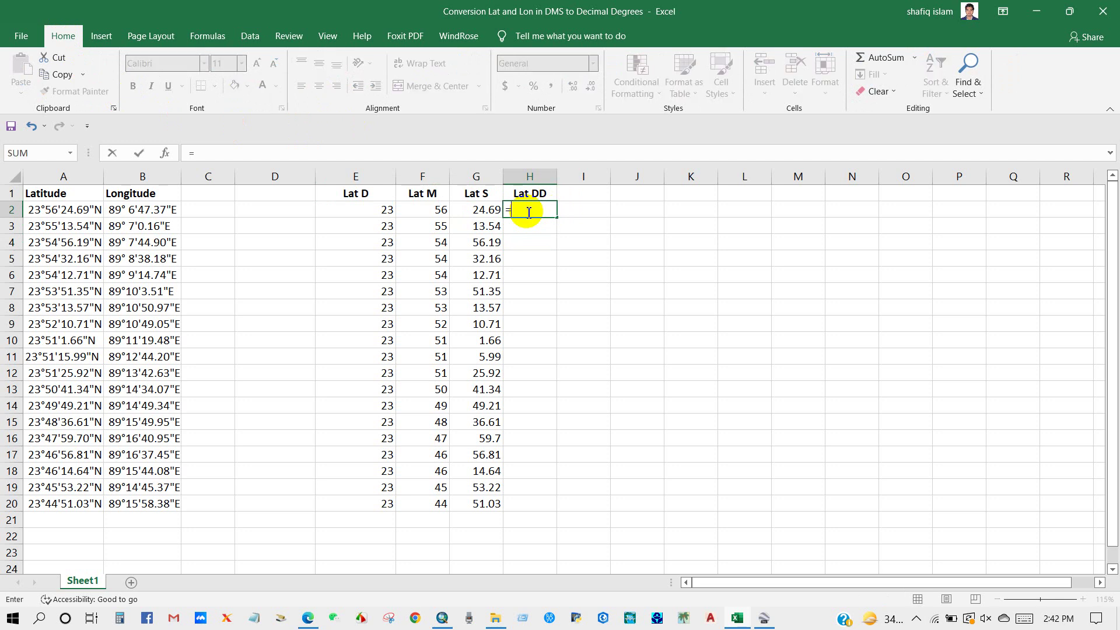
Enter =E2+F2/60+G2/3600 in H2 and fill it down to H20
click(387, 211)
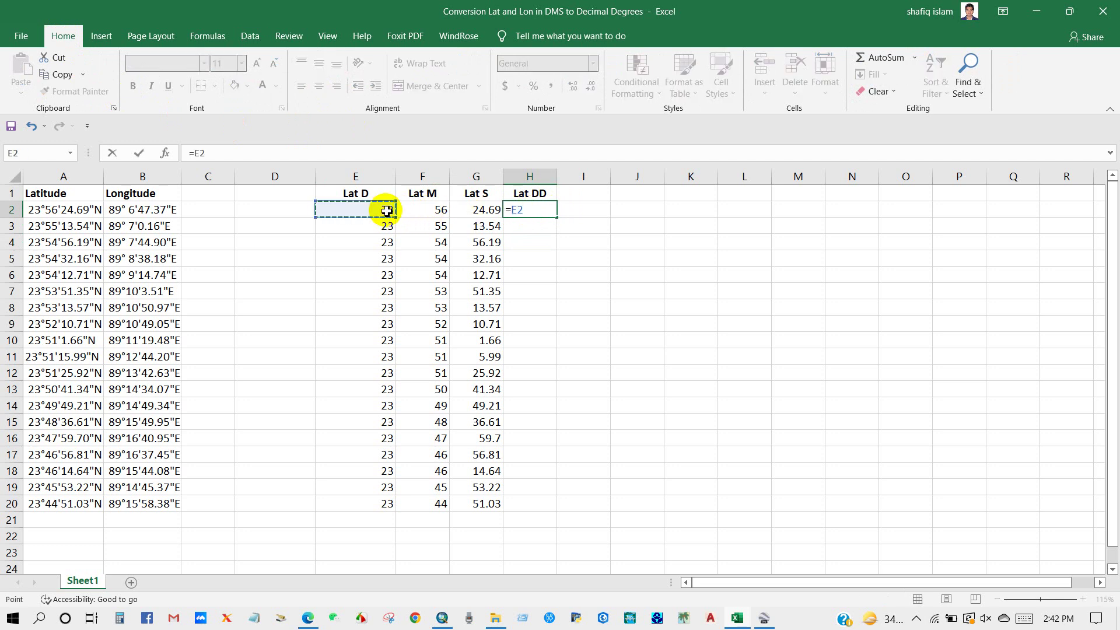
text(+)
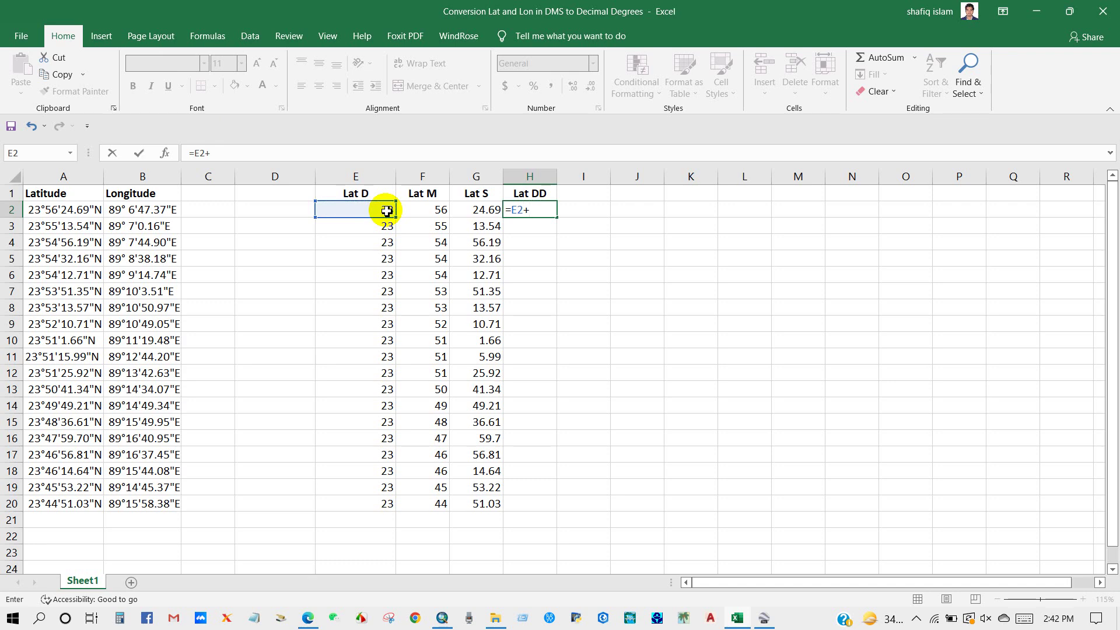
click(438, 215)
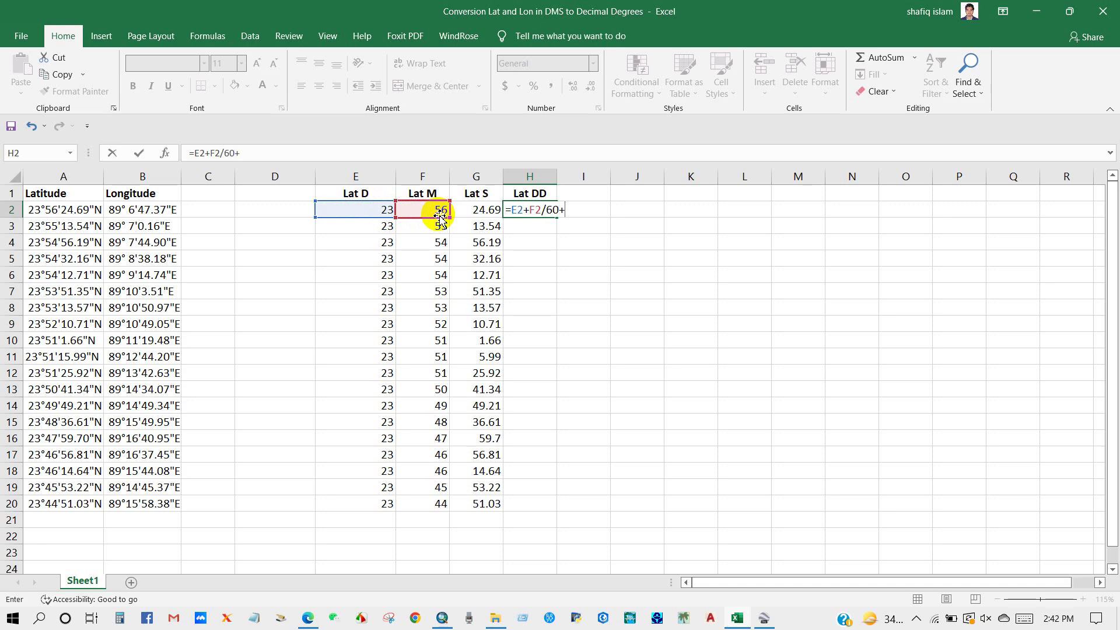
text(/60+)
click(478, 216)
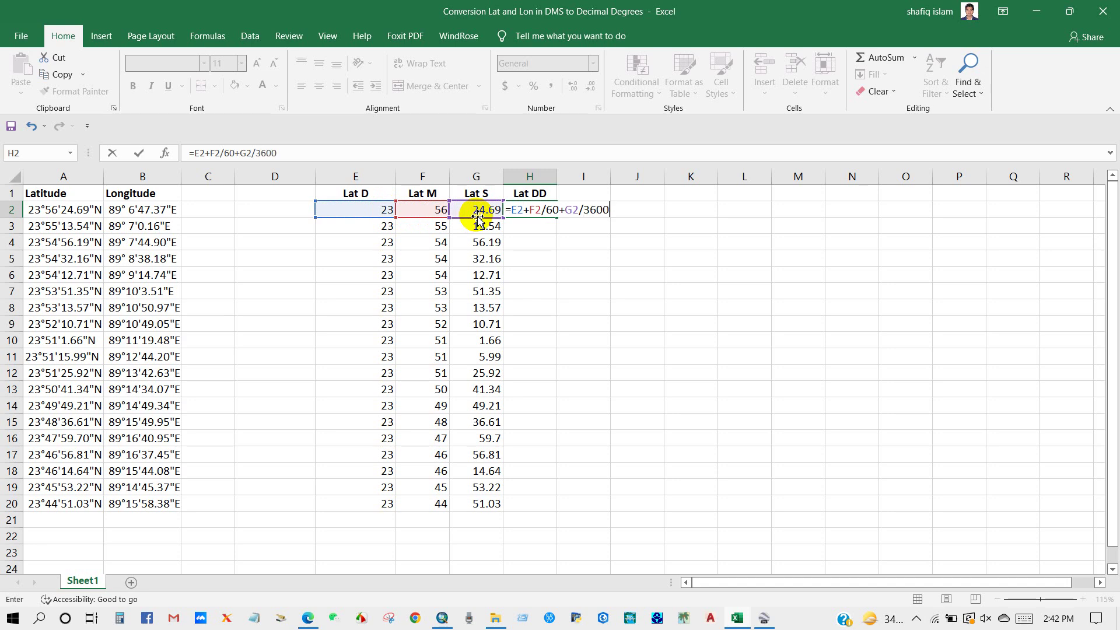
key(Return)
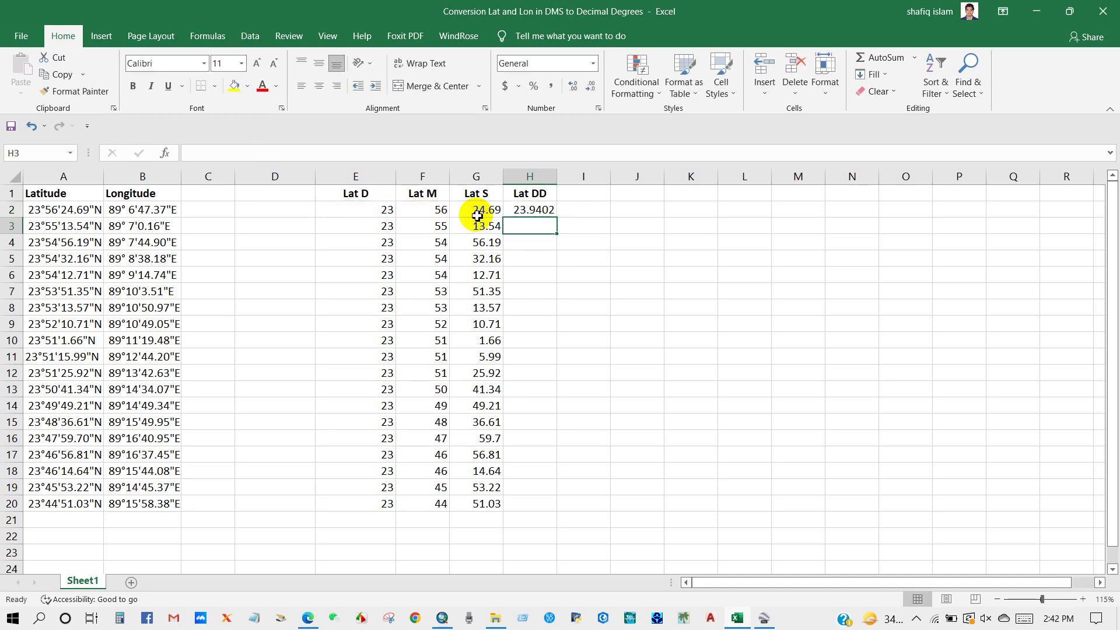
click(520, 211)
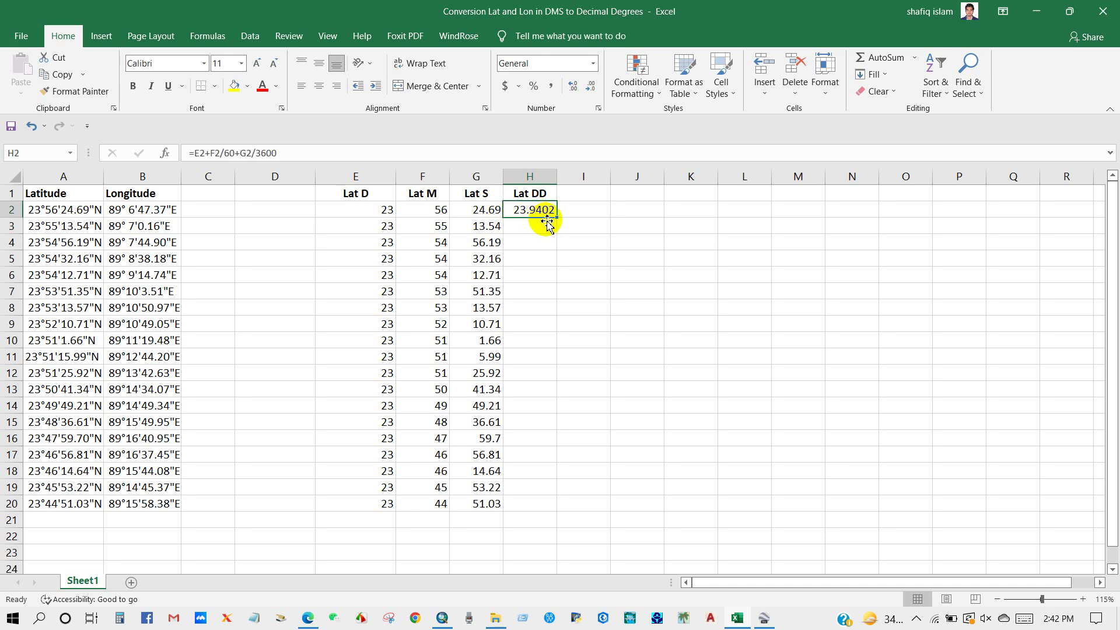
drag(557, 219, 509, 504)
click(638, 387)
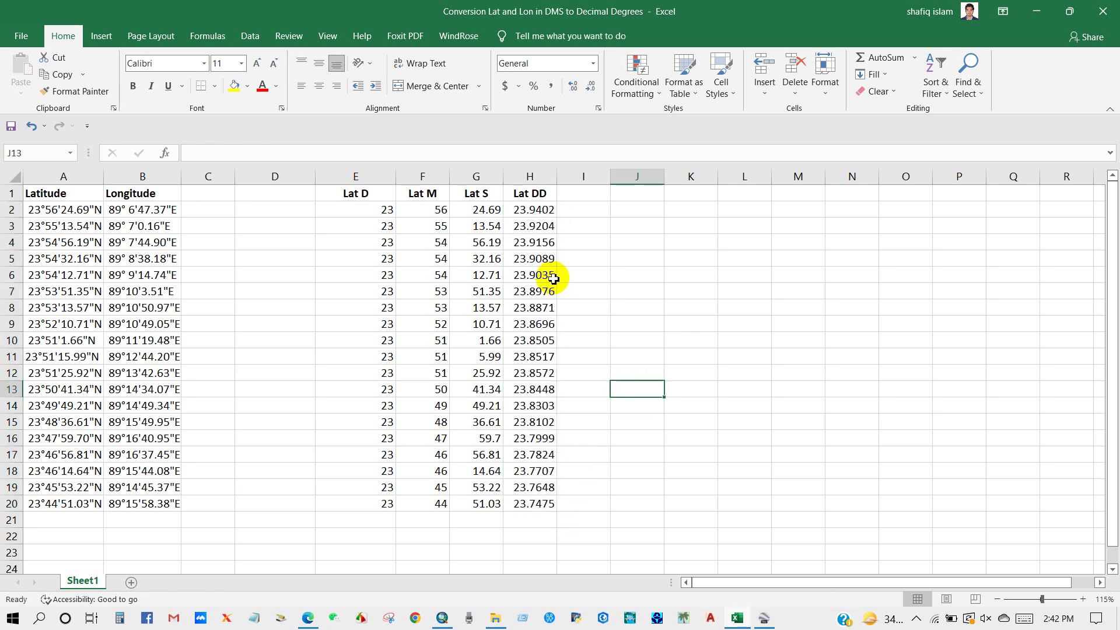
Colour the Lat DD column H1:H20 text blue
click(526, 193)
drag(529, 217, 517, 498)
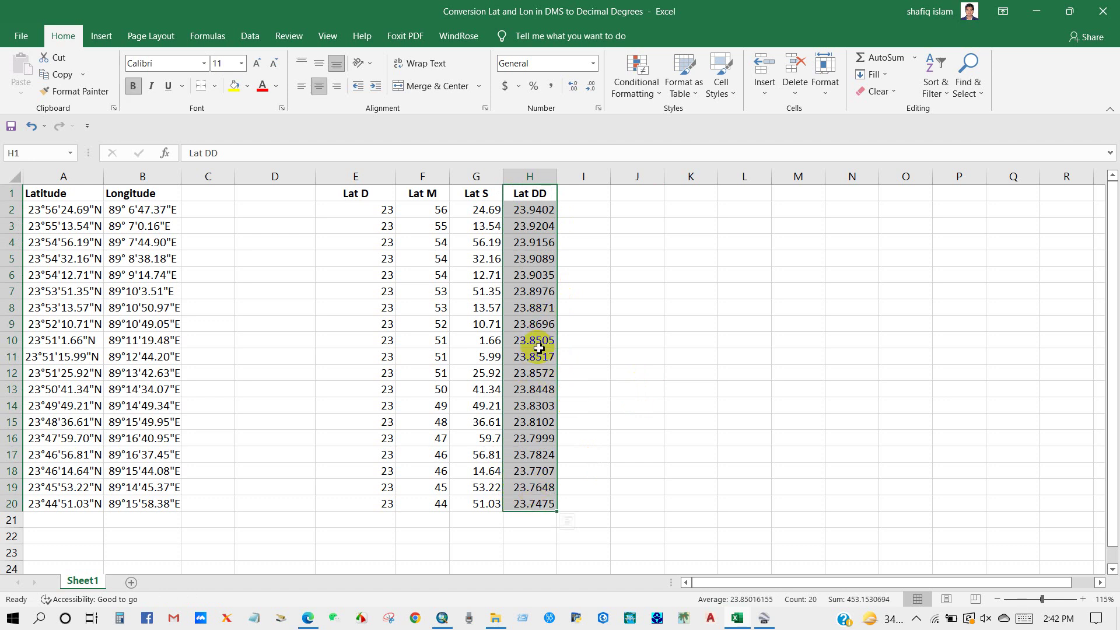
click(277, 87)
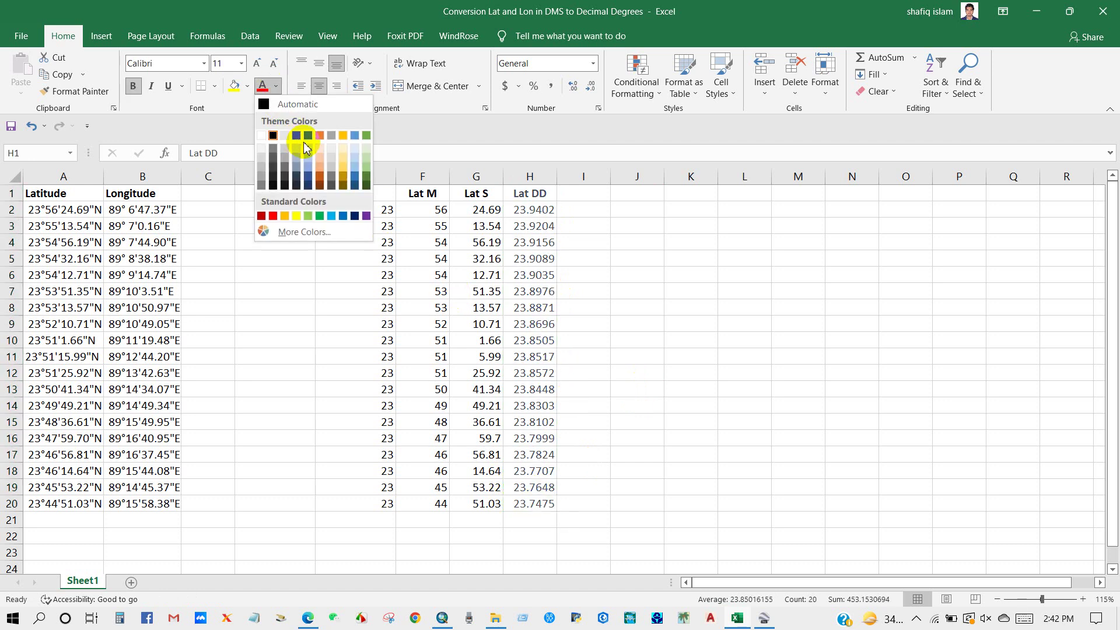
click(342, 217)
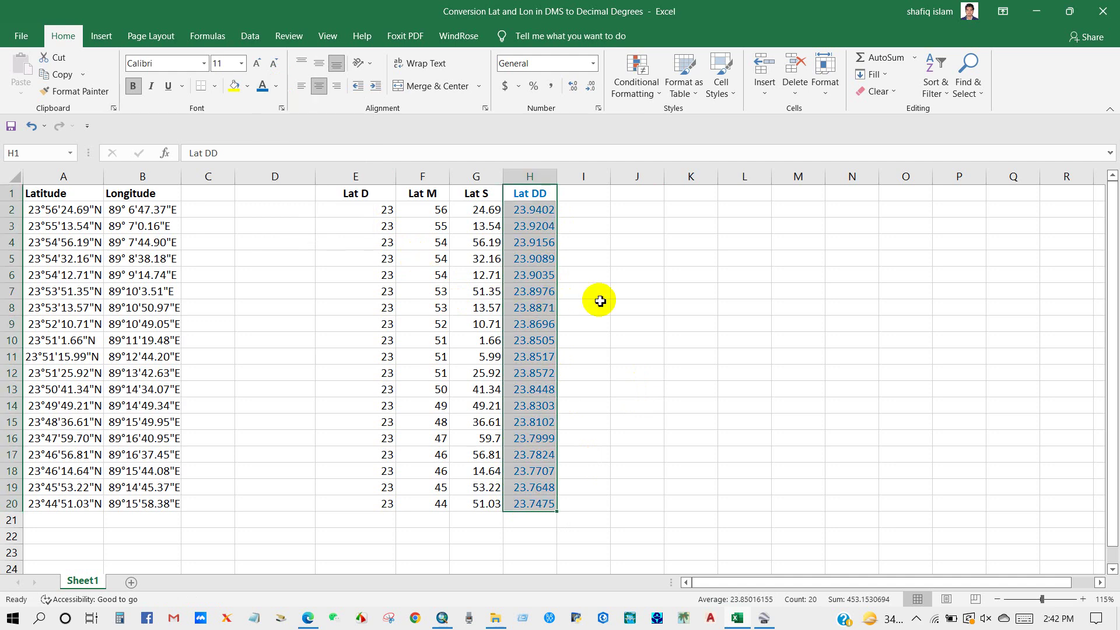
click(600, 300)
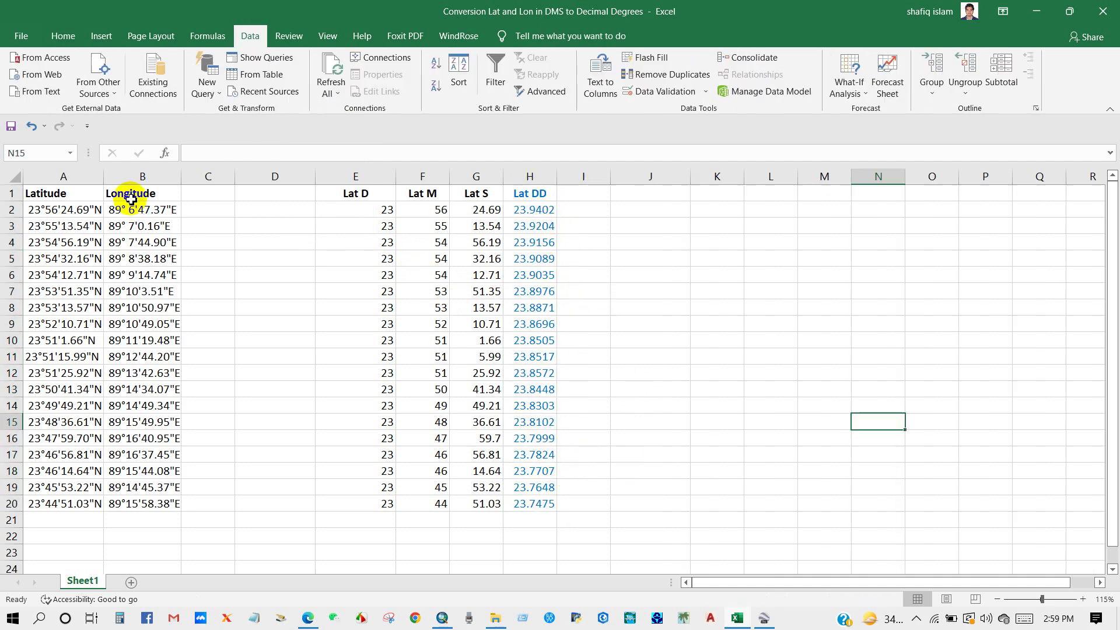
Copy the Longitude range B1:B20 into J1, then select column J
drag(135, 193, 146, 500)
right_click(159, 193)
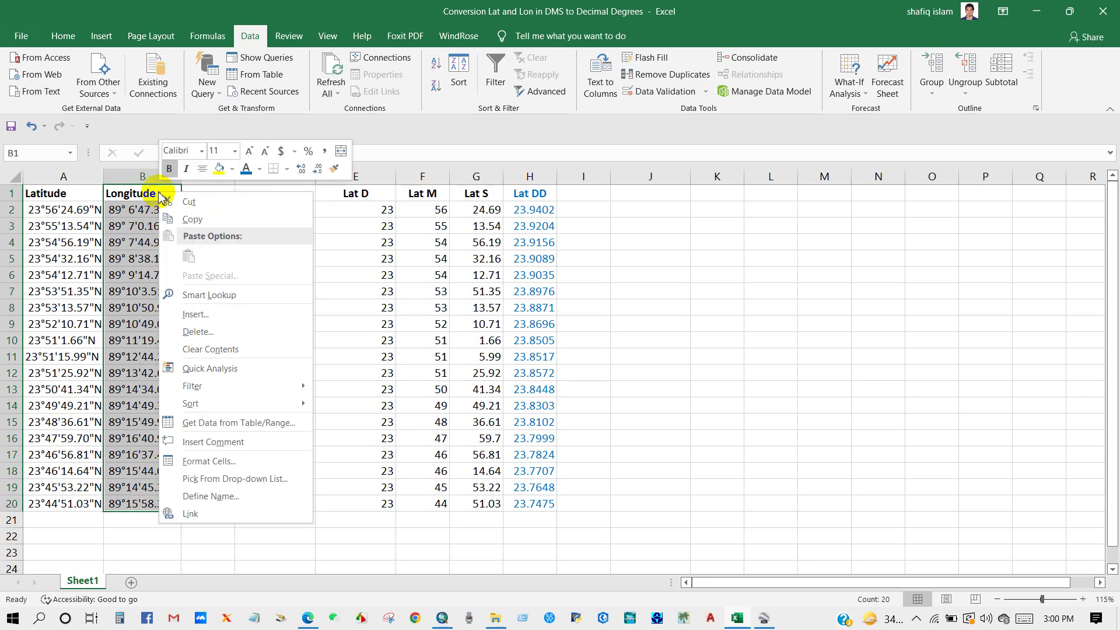
click(189, 219)
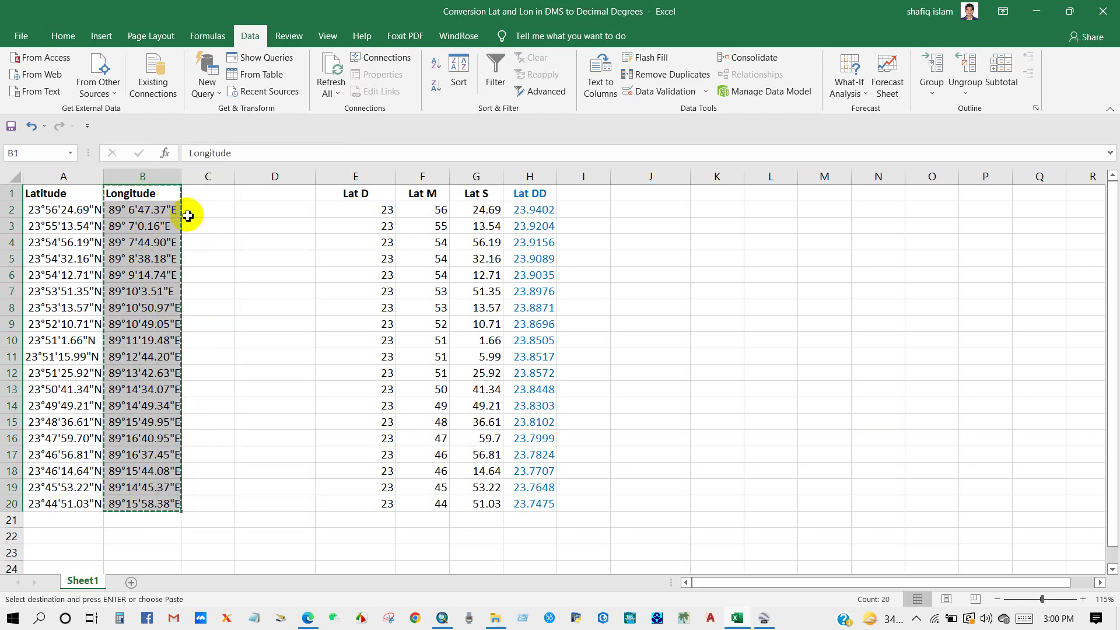
click(655, 195)
right_click(654, 194)
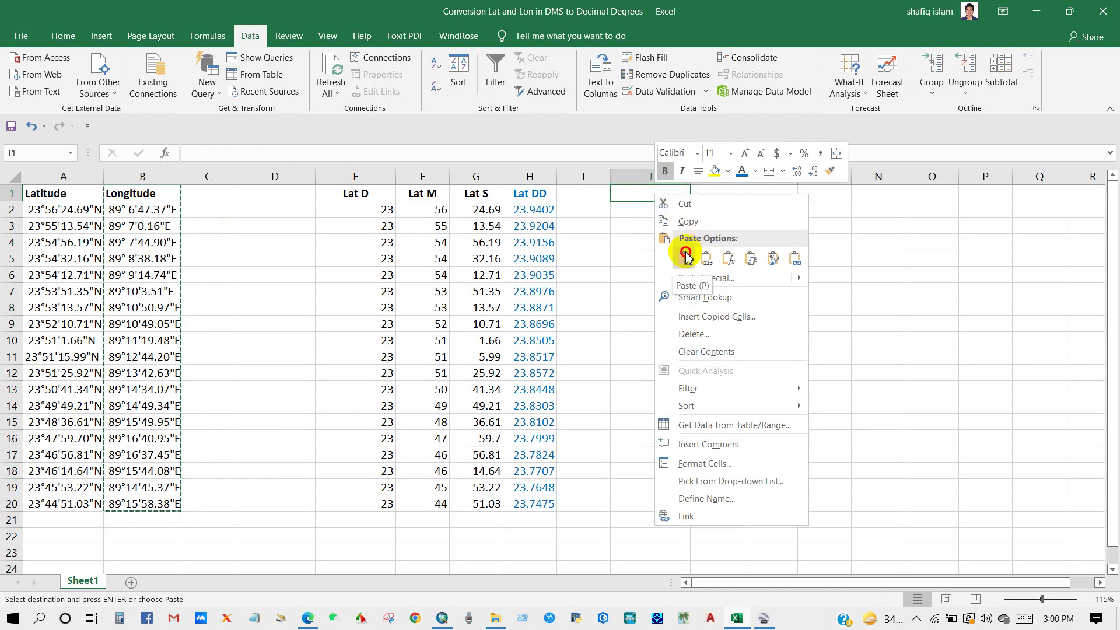
click(655, 257)
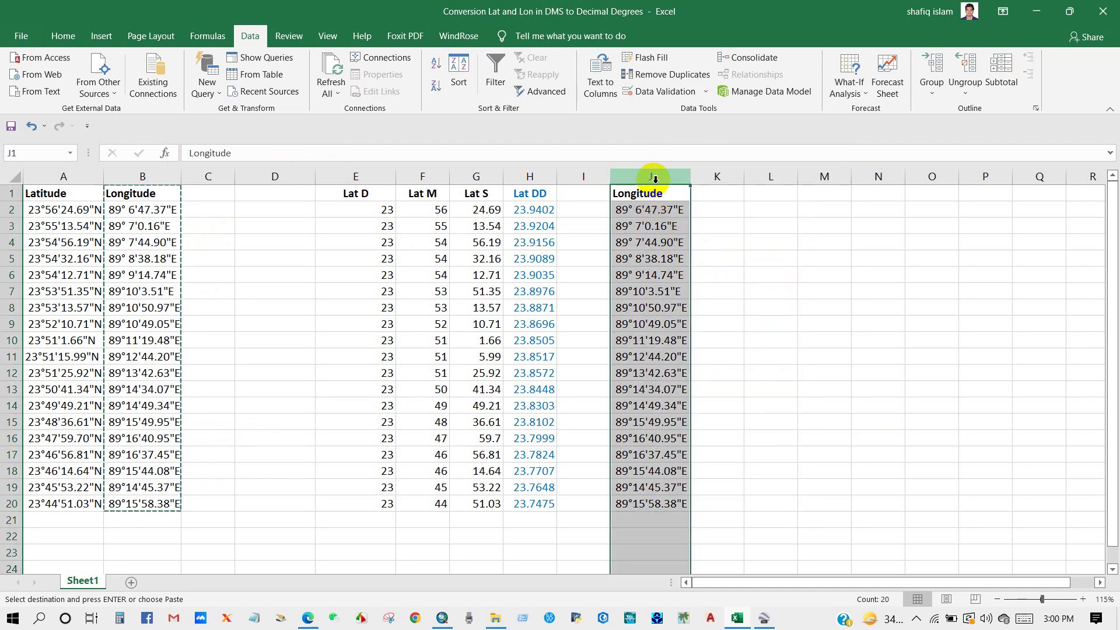
click(760, 229)
click(658, 179)
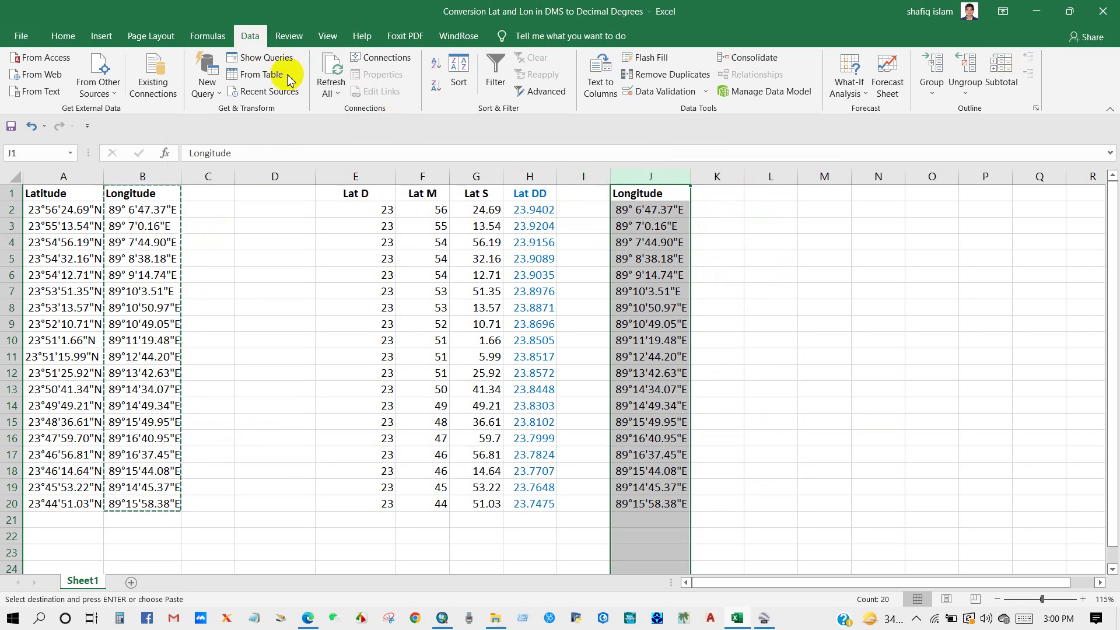
Split column J by fixed width, with breaks after the degrees and after the minutes
click(591, 96)
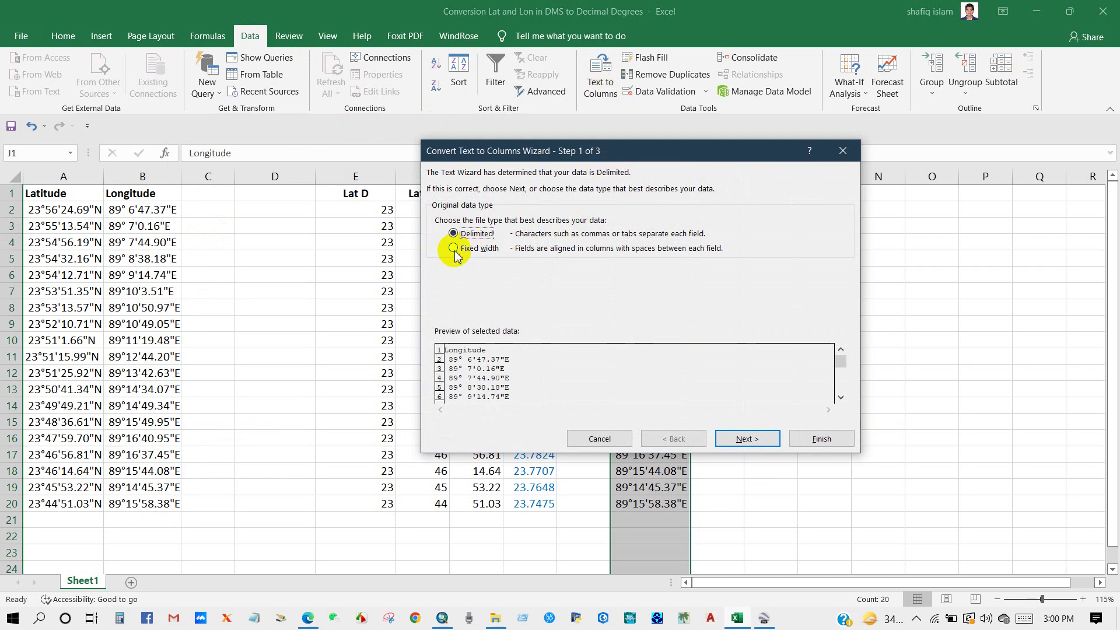
click(455, 249)
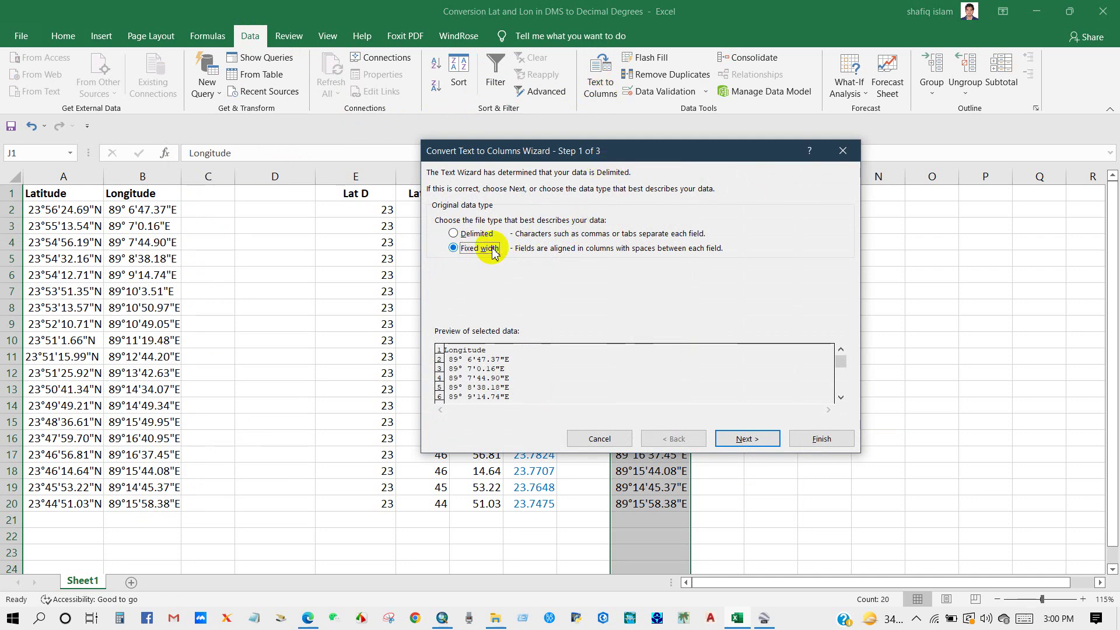
click(749, 440)
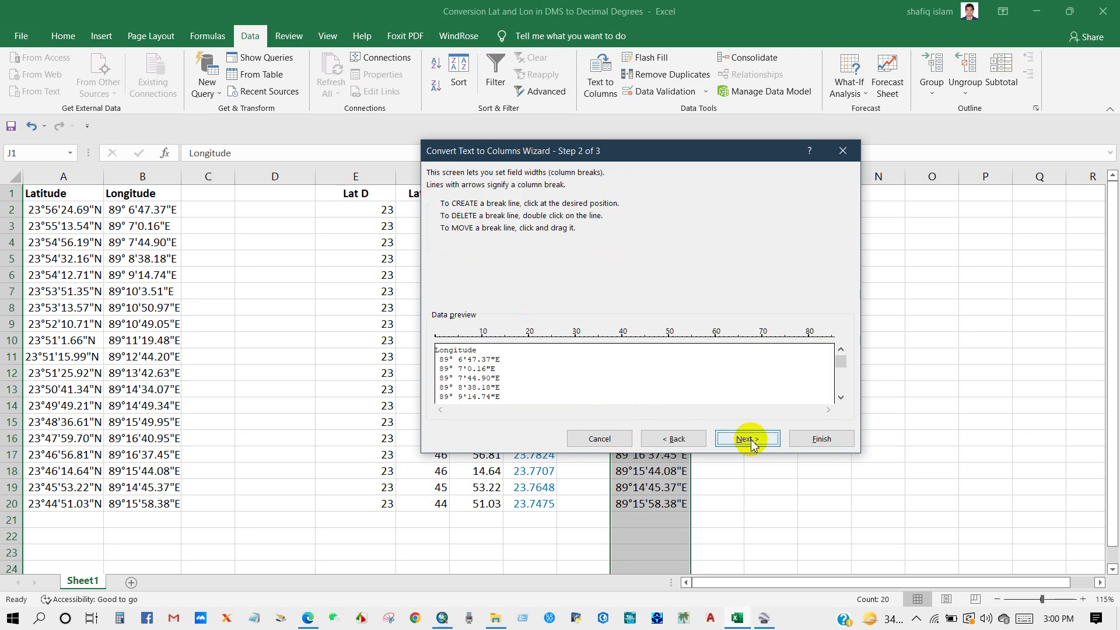
click(454, 391)
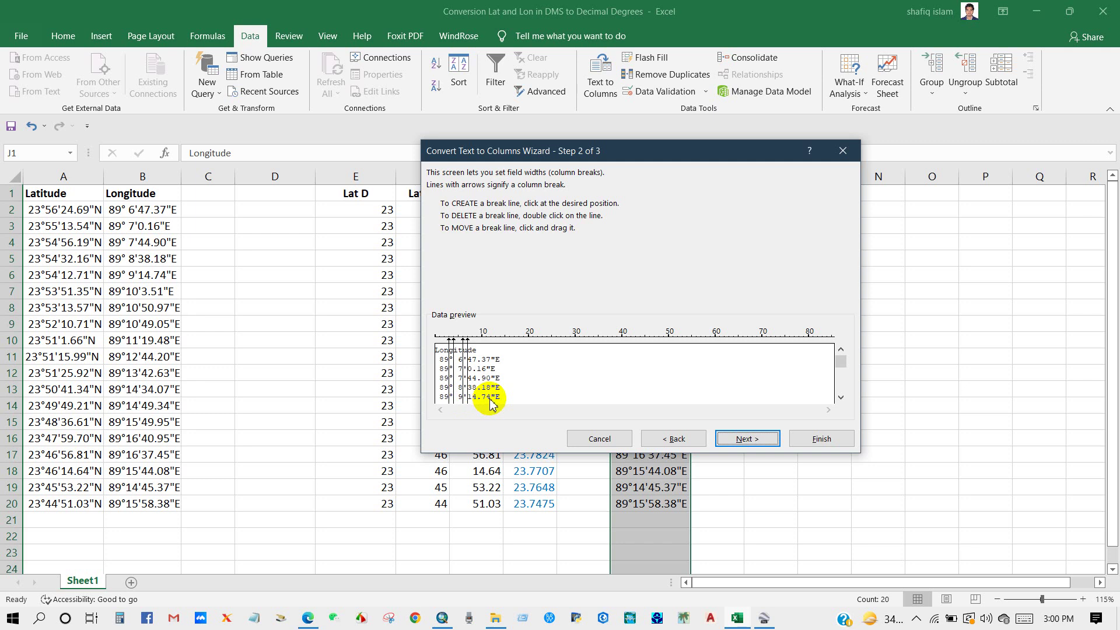
click(490, 401)
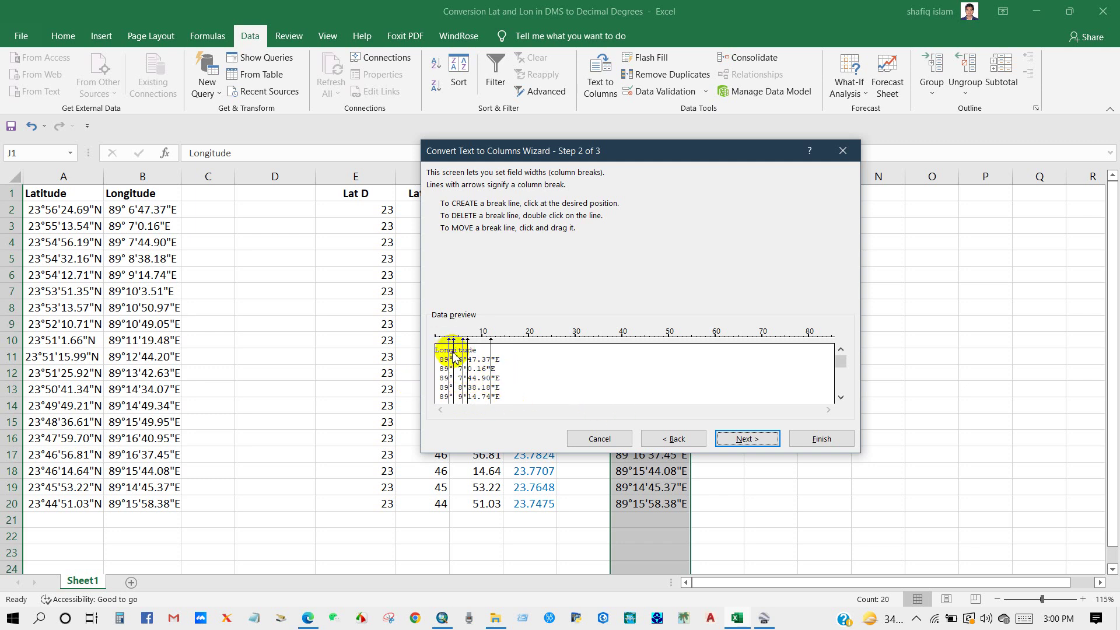
click(816, 441)
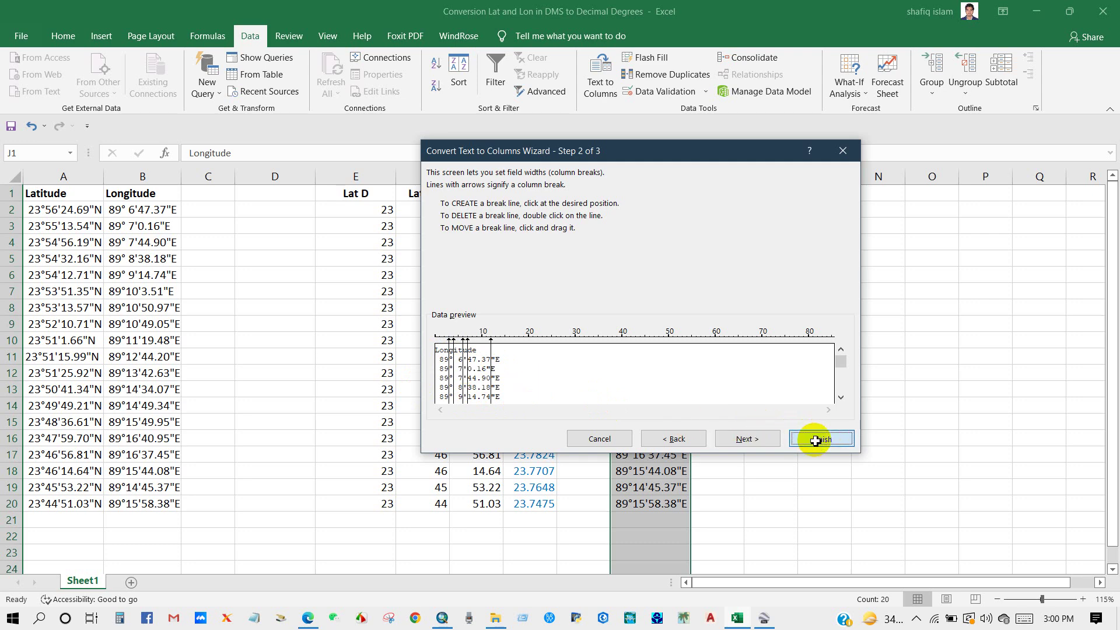
click(808, 407)
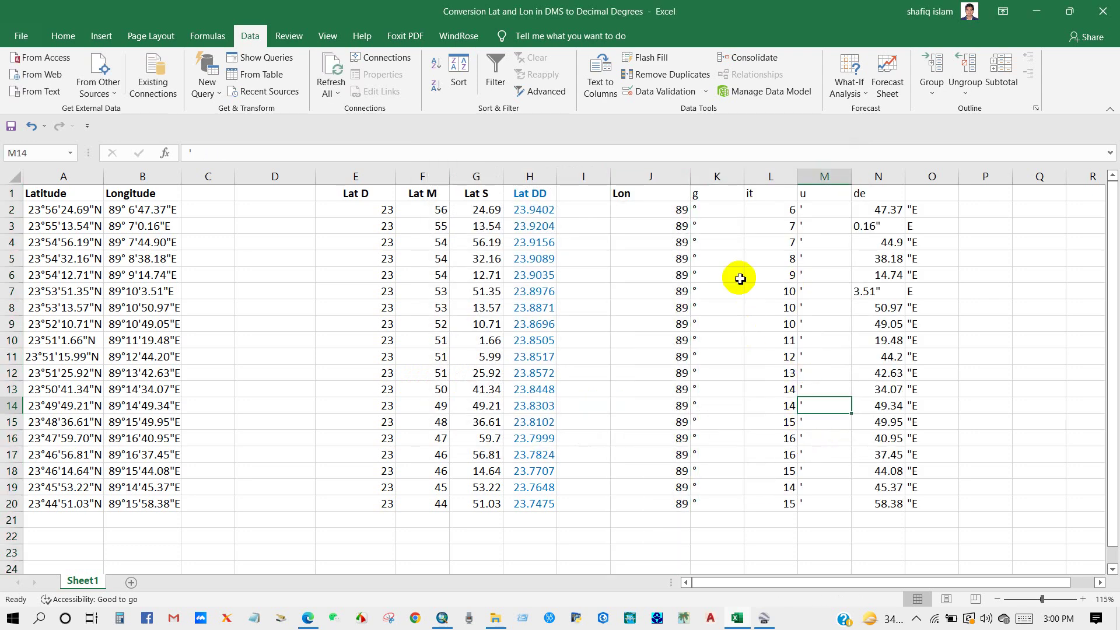
Delete the degree-symbol and minute-symbol columns from the split longitudes
right_click(713, 177)
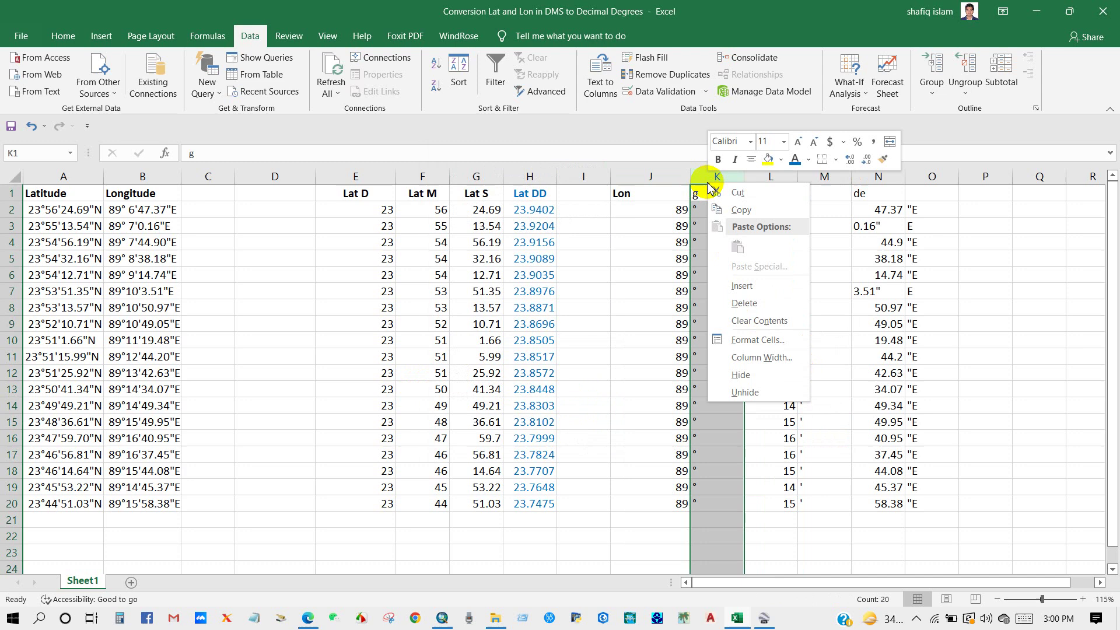
click(744, 303)
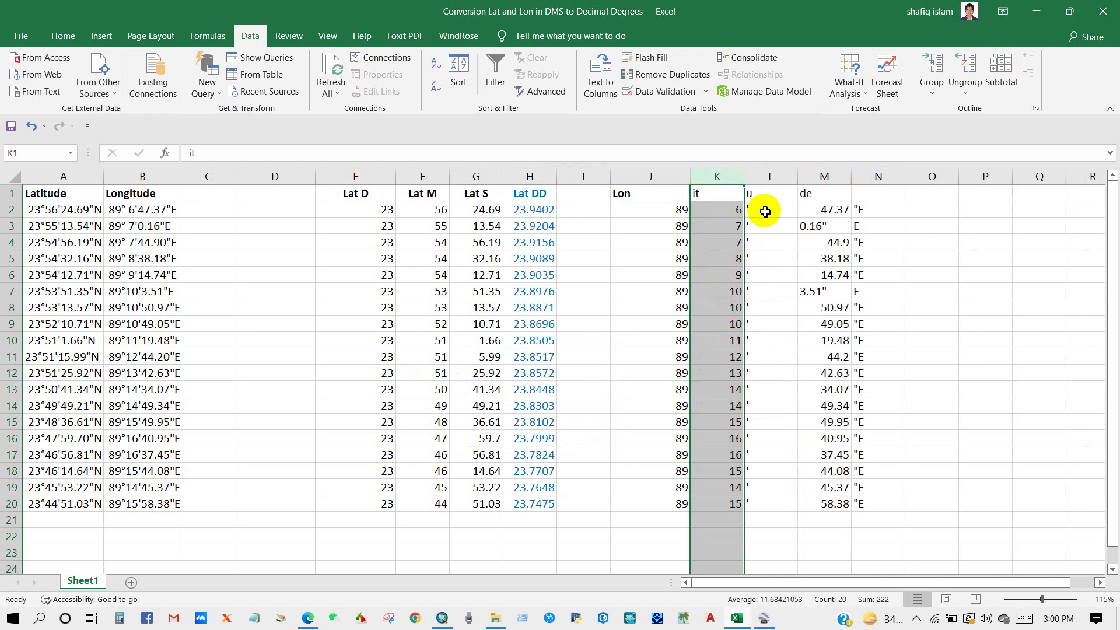
right_click(769, 176)
click(805, 303)
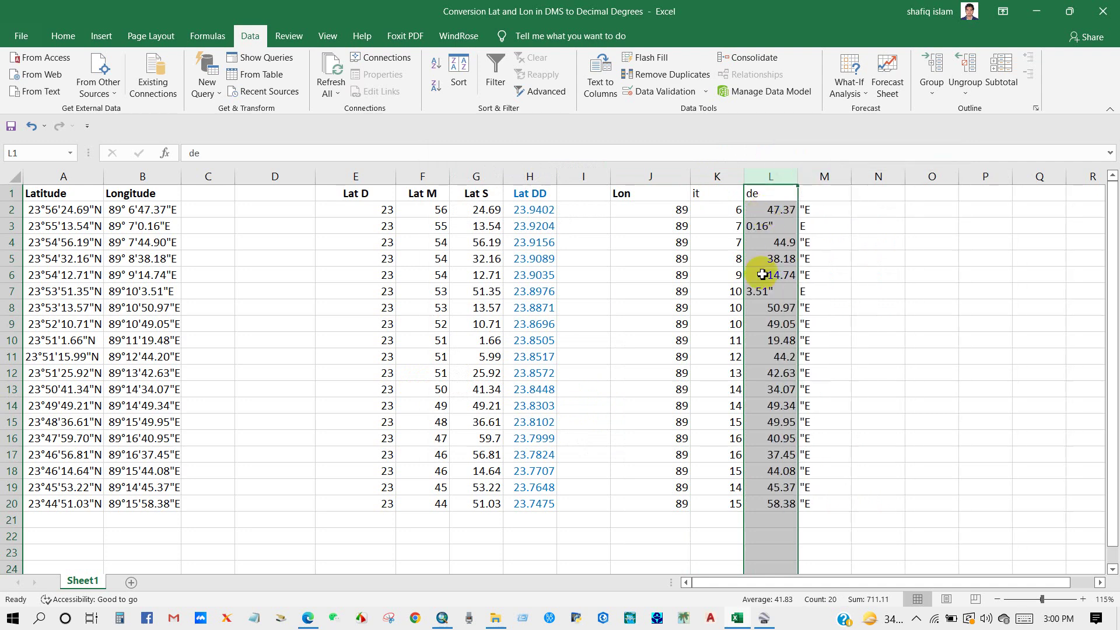
click(820, 308)
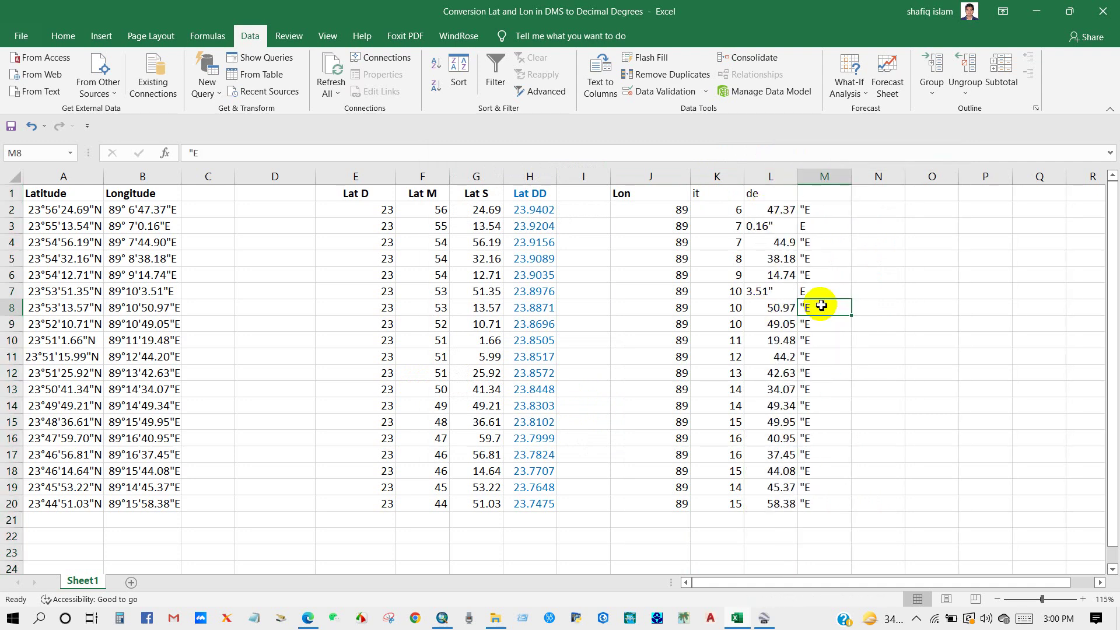
Remove the stray trailing quote from the seconds values in L3 and L7
click(775, 228)
double_click(774, 226)
key(BackSpace)
click(827, 257)
double_click(784, 291)
key(BackSpace)
click(853, 327)
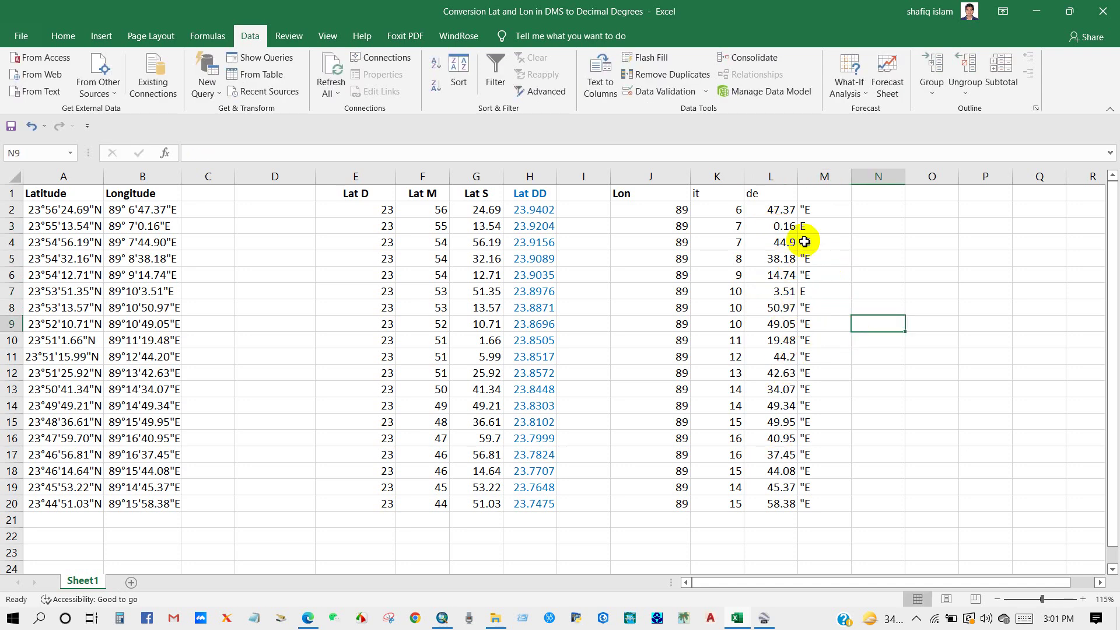
Delete the leftover column of "E direction markers
right_click(820, 175)
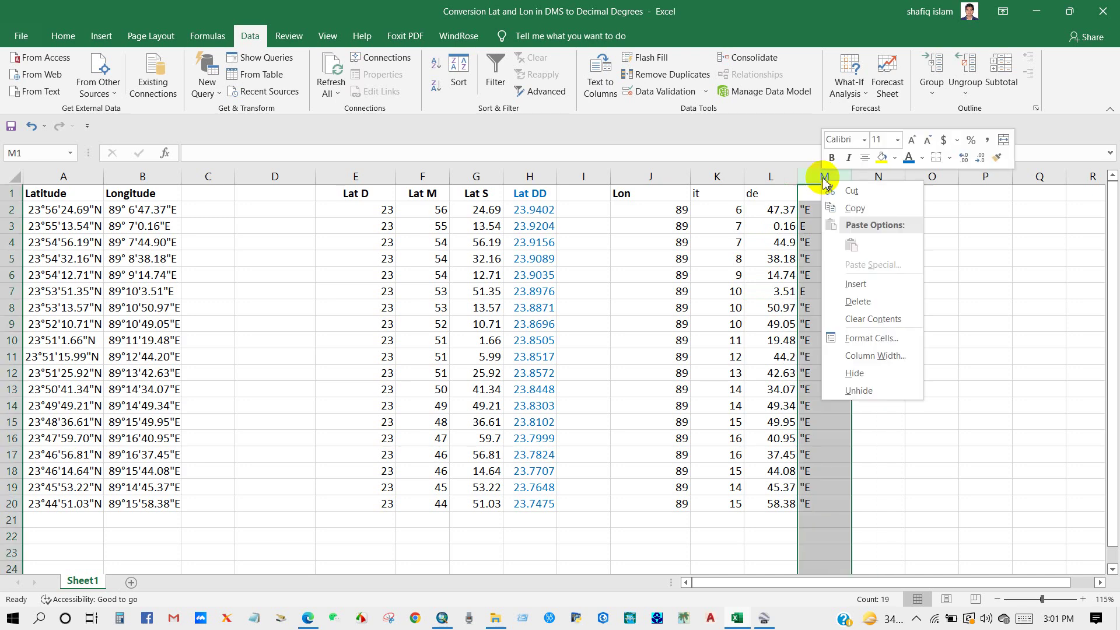
click(856, 301)
click(879, 293)
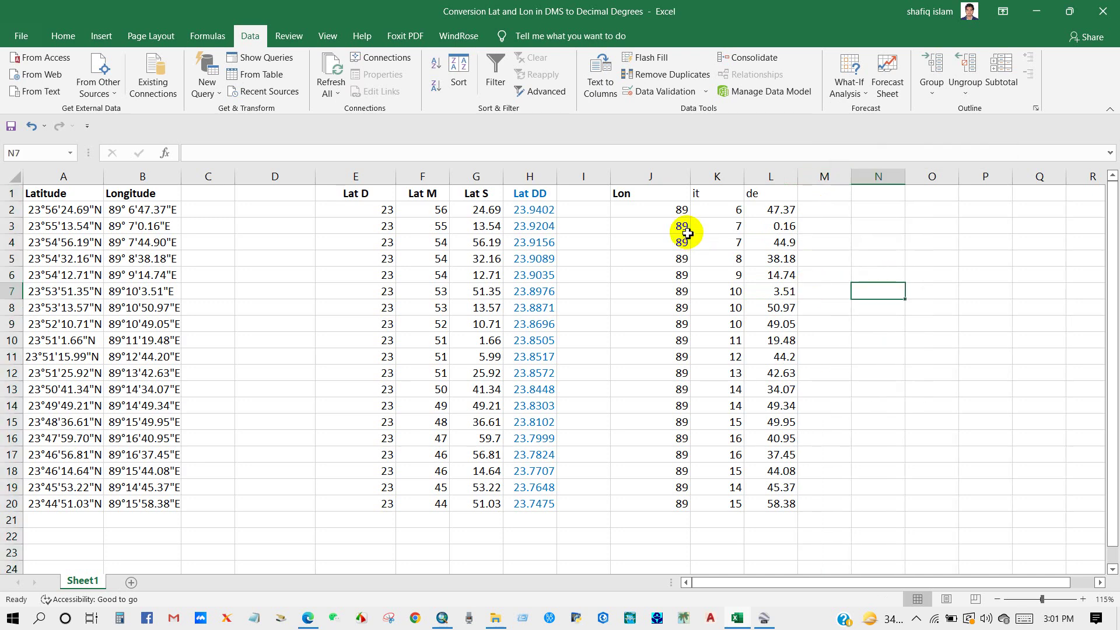
click(705, 196)
Start labelling the longitude columns, setting L1 to 'Long s'
text(Lon M)
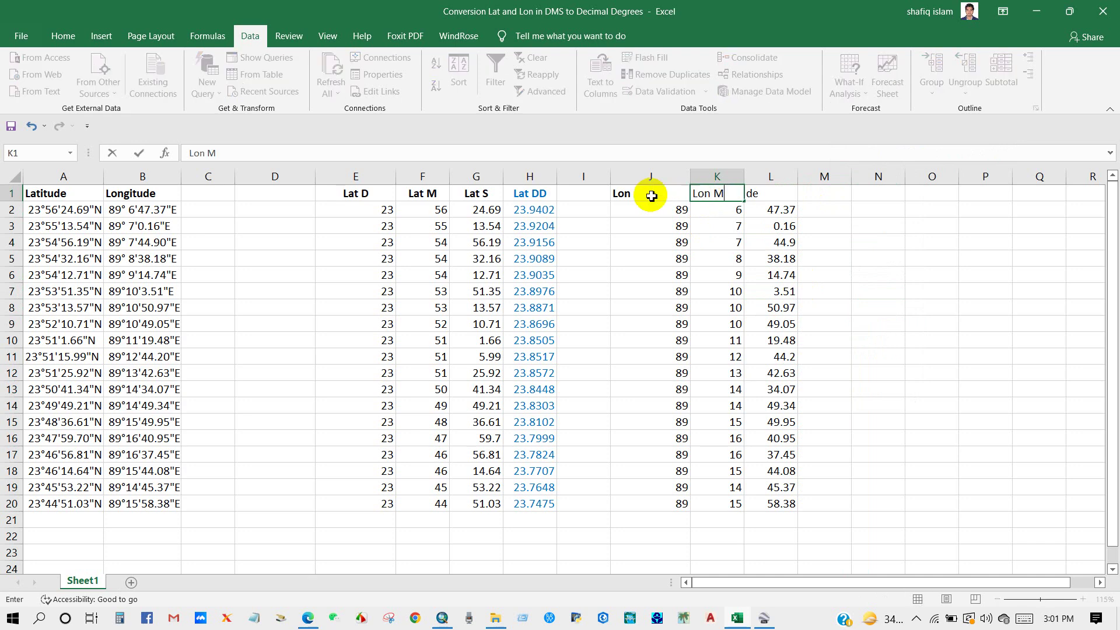
double_click(651, 195)
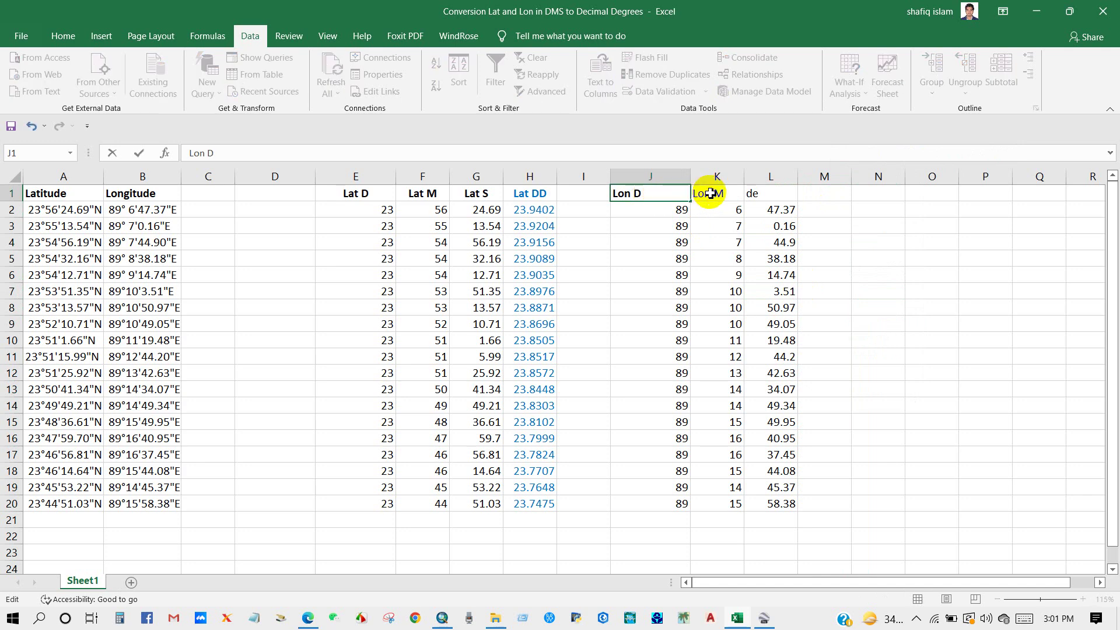
double_click(755, 195)
drag(764, 196, 749, 196)
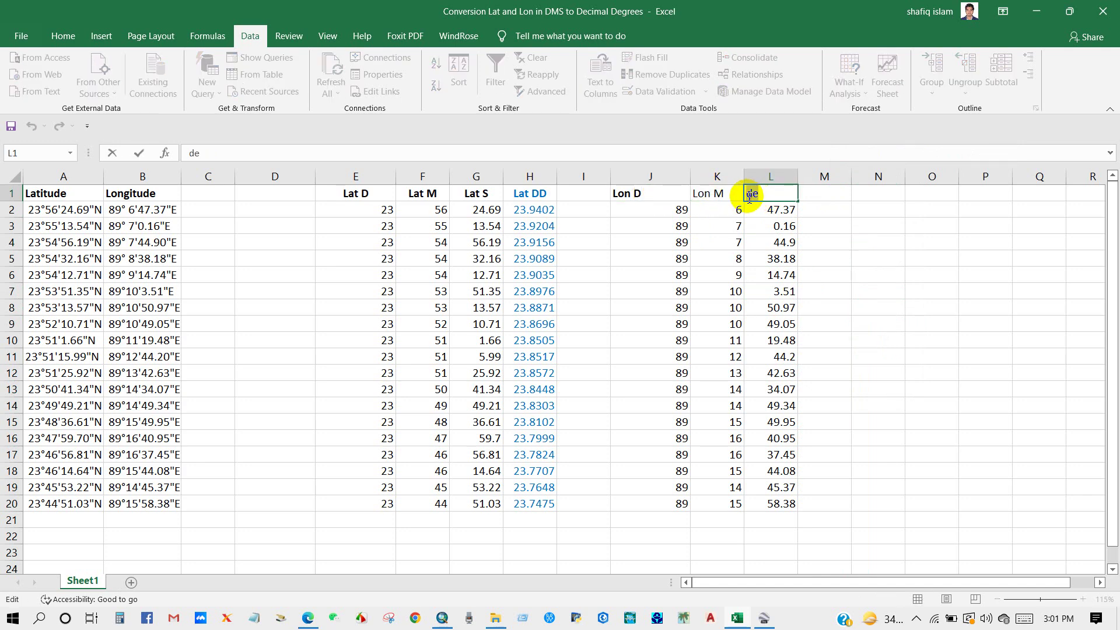
text(Long s)
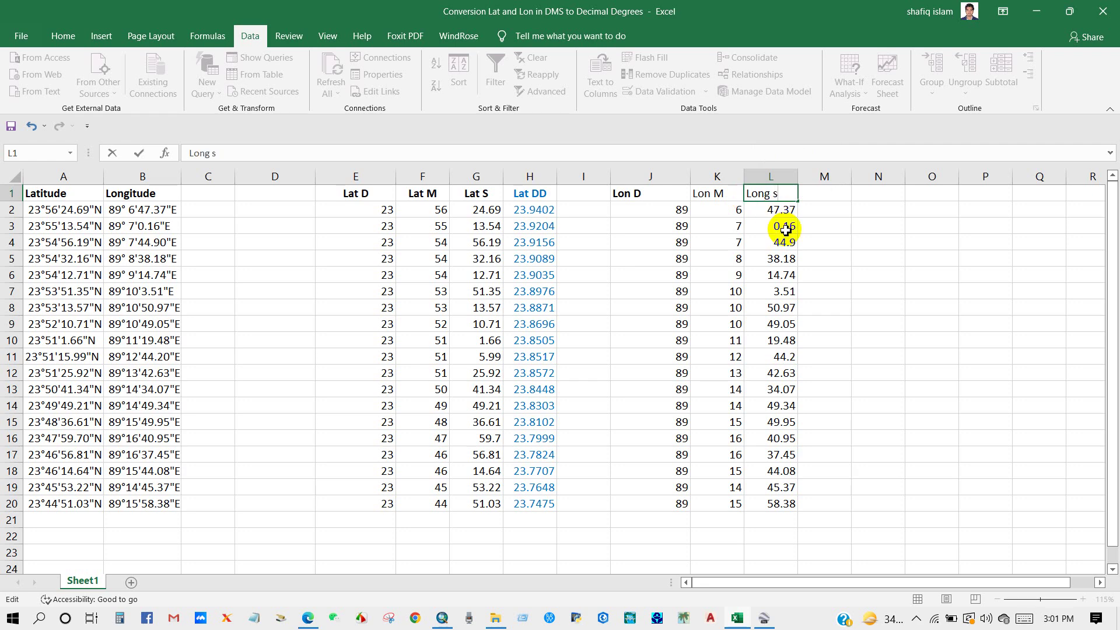
click(707, 197)
Correct the K1 and J1 headers to 'Long M' and 'Long D'
double_click(708, 197)
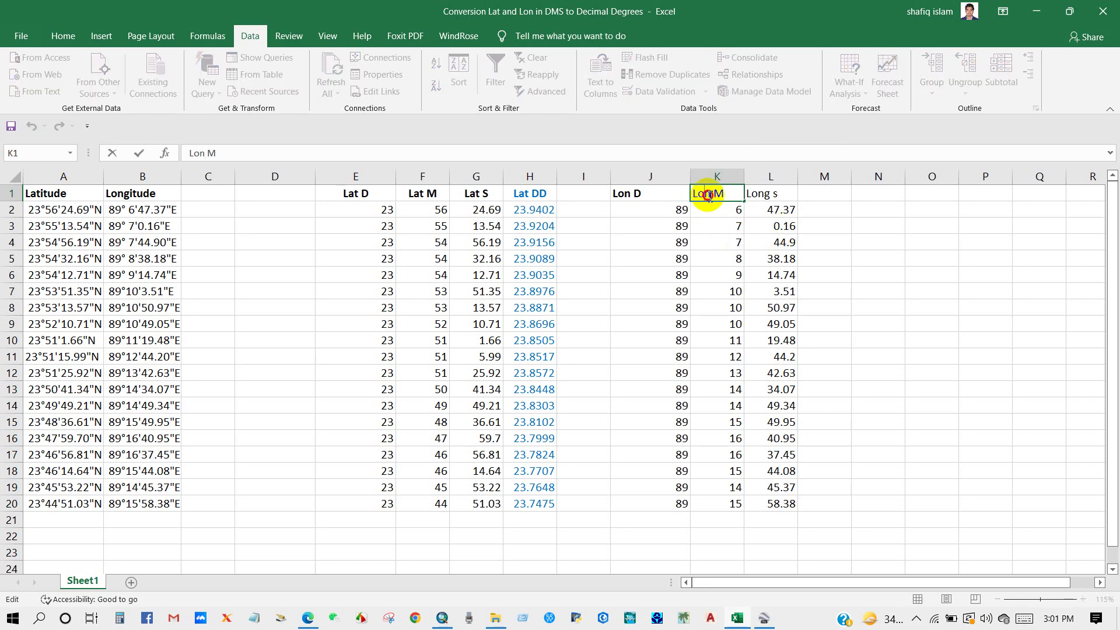
text(g)
double_click(627, 194)
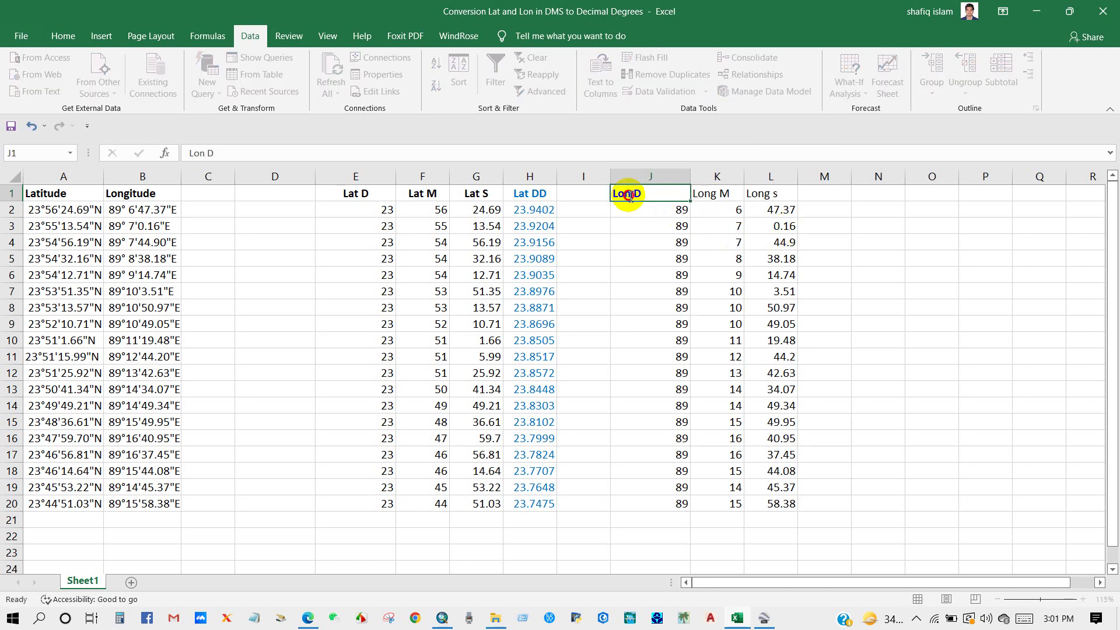
text(g)
click(674, 274)
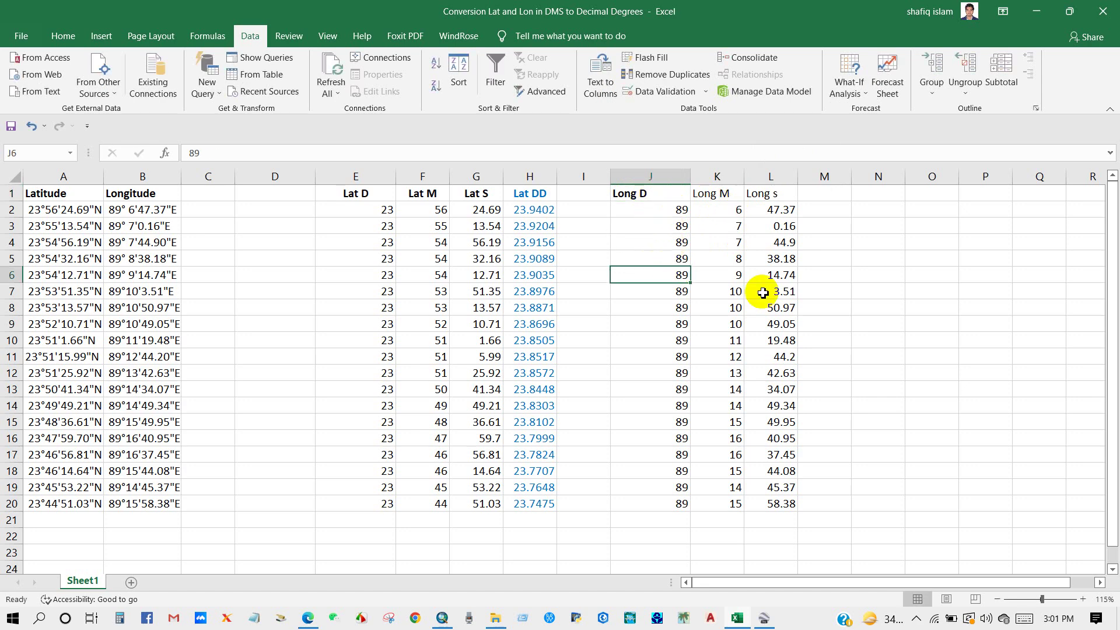
click(781, 356)
click(820, 211)
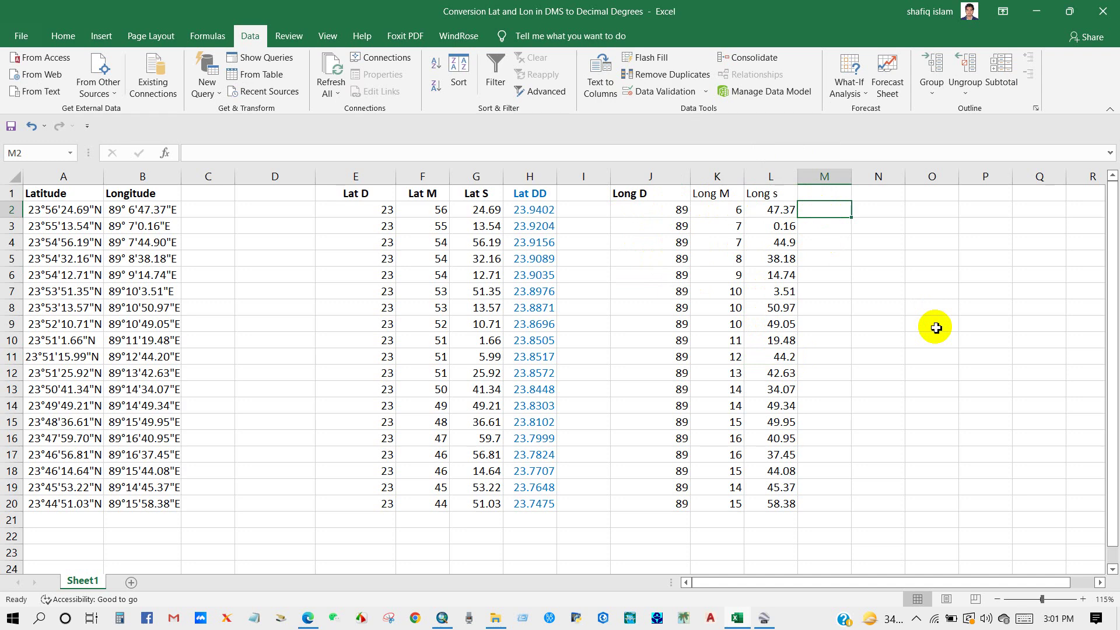
Enter =J2+K2/60+L2/3600 in M2 and fill it down to M20
text(=)
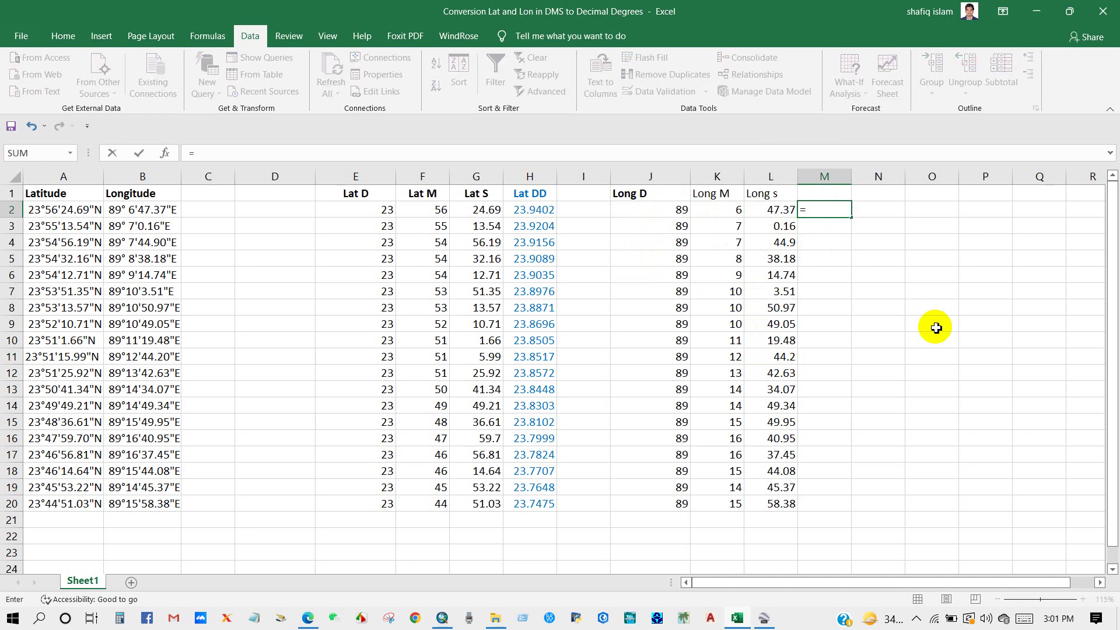
click(682, 213)
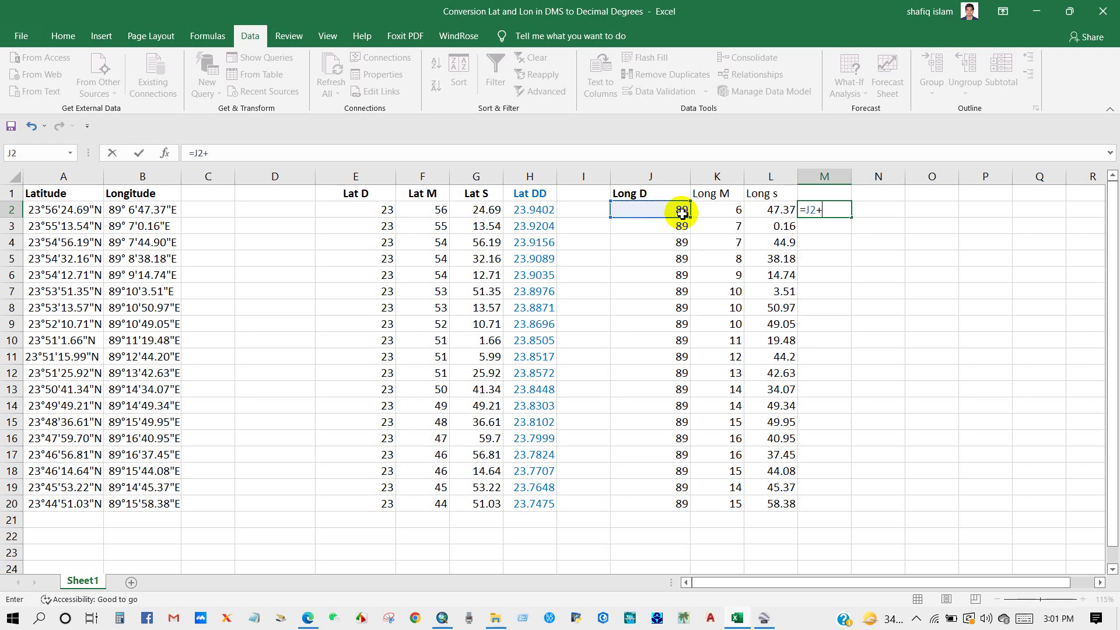
text(+)
click(715, 211)
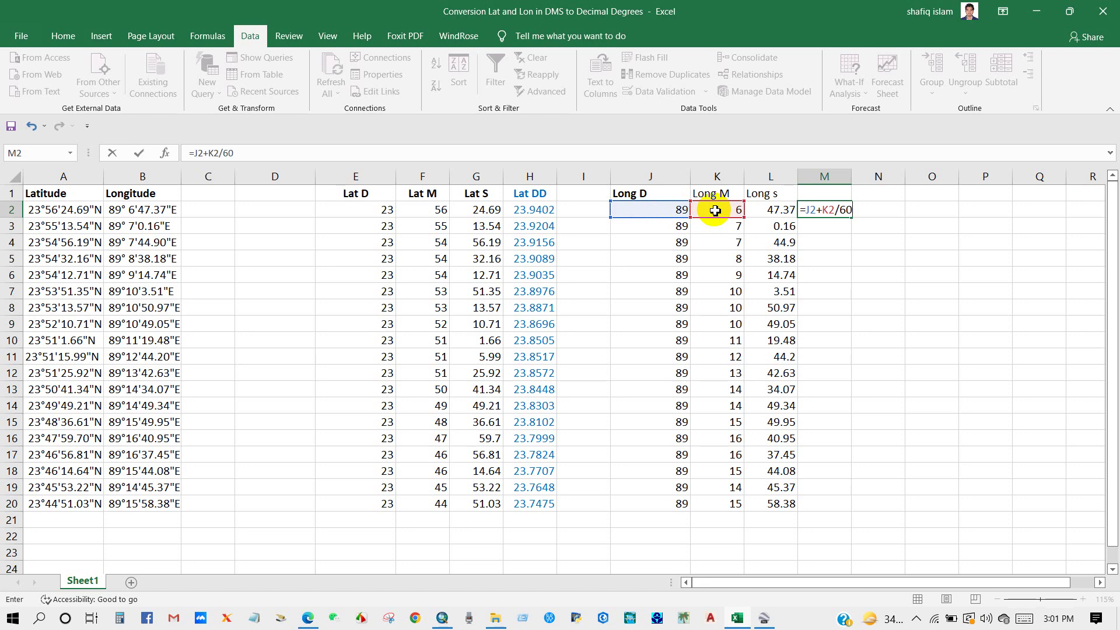
text(/60+)
click(777, 211)
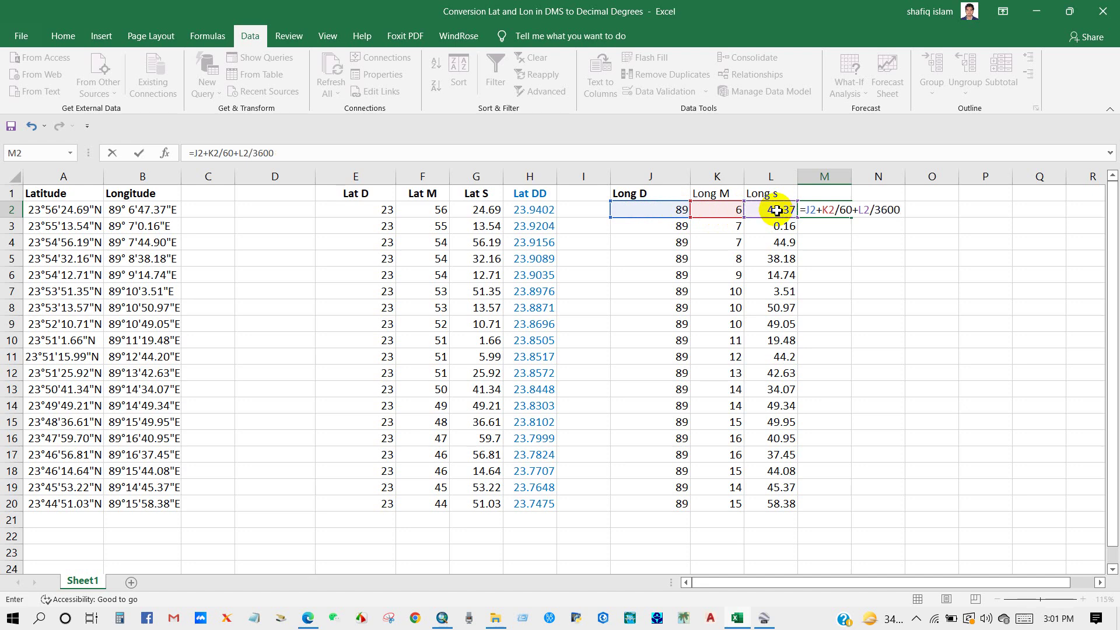
key(Return)
click(830, 209)
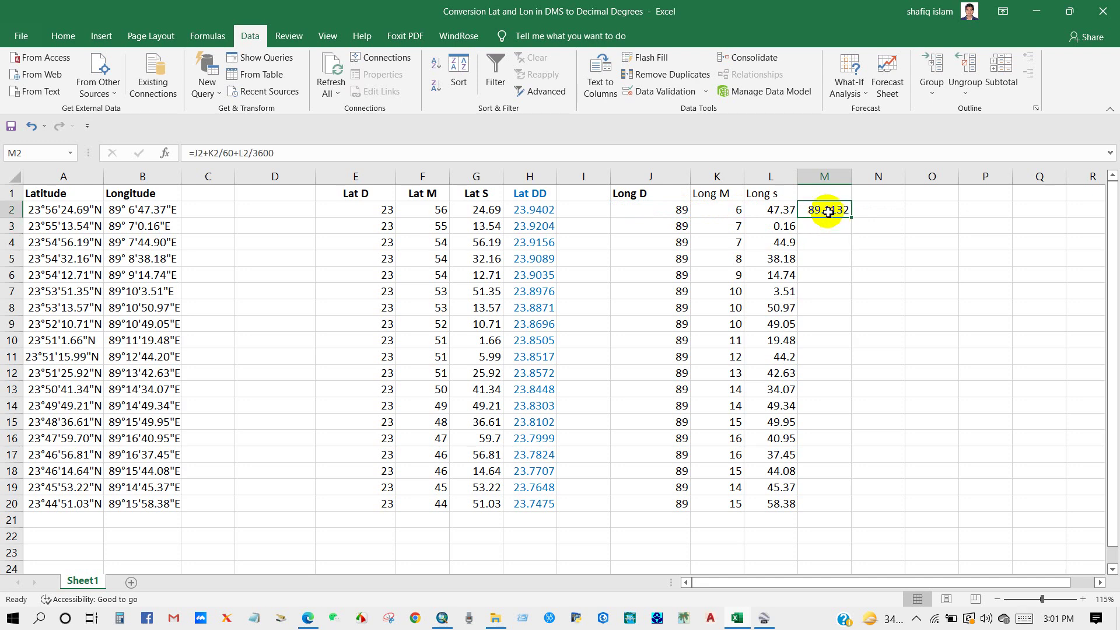
drag(852, 219, 817, 505)
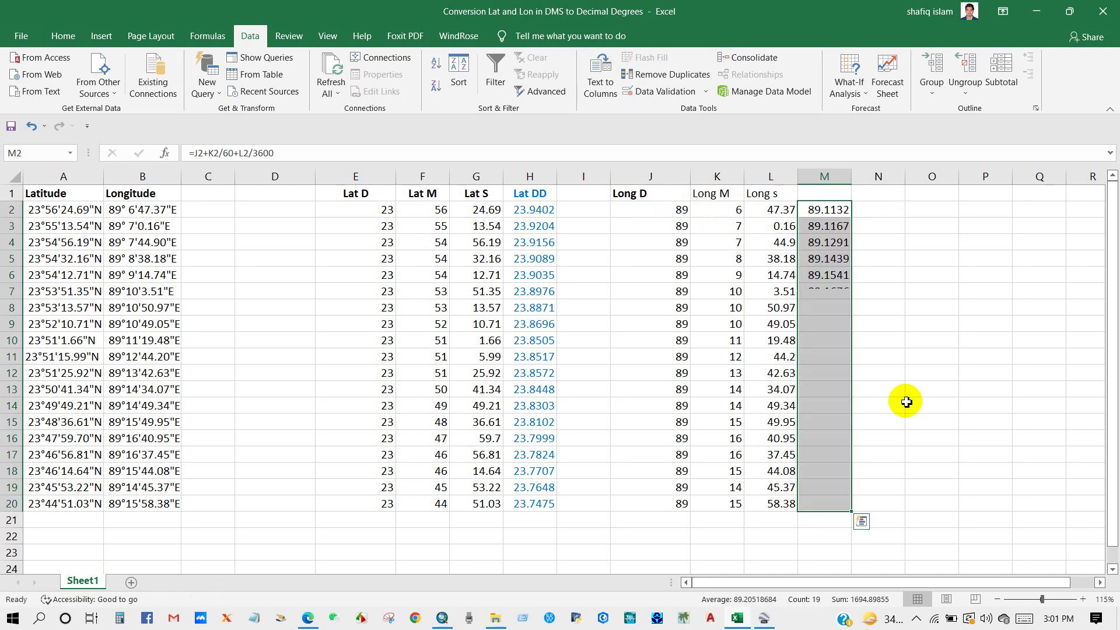
click(927, 355)
Head column M 'Long DD' and select M1:M20 for formatting
click(822, 192)
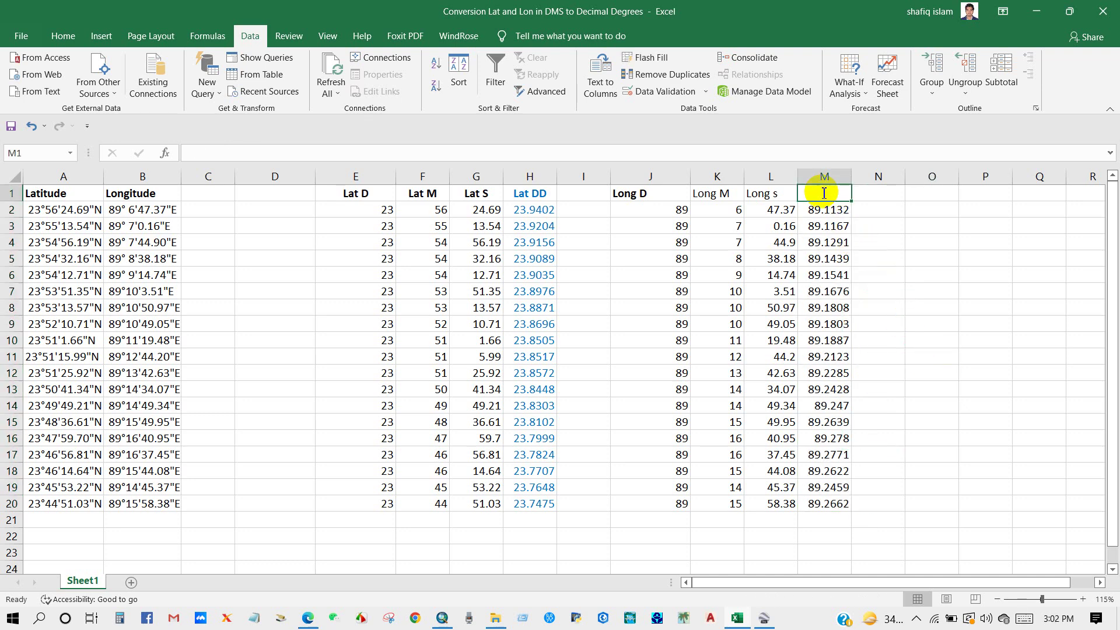
text(Long DD)
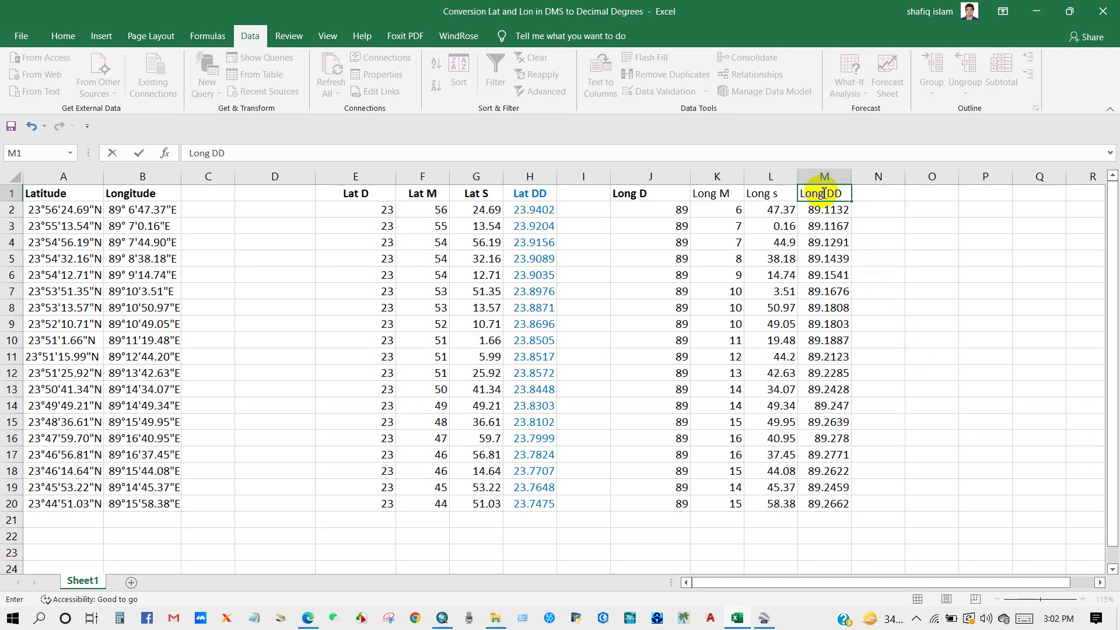
click(929, 227)
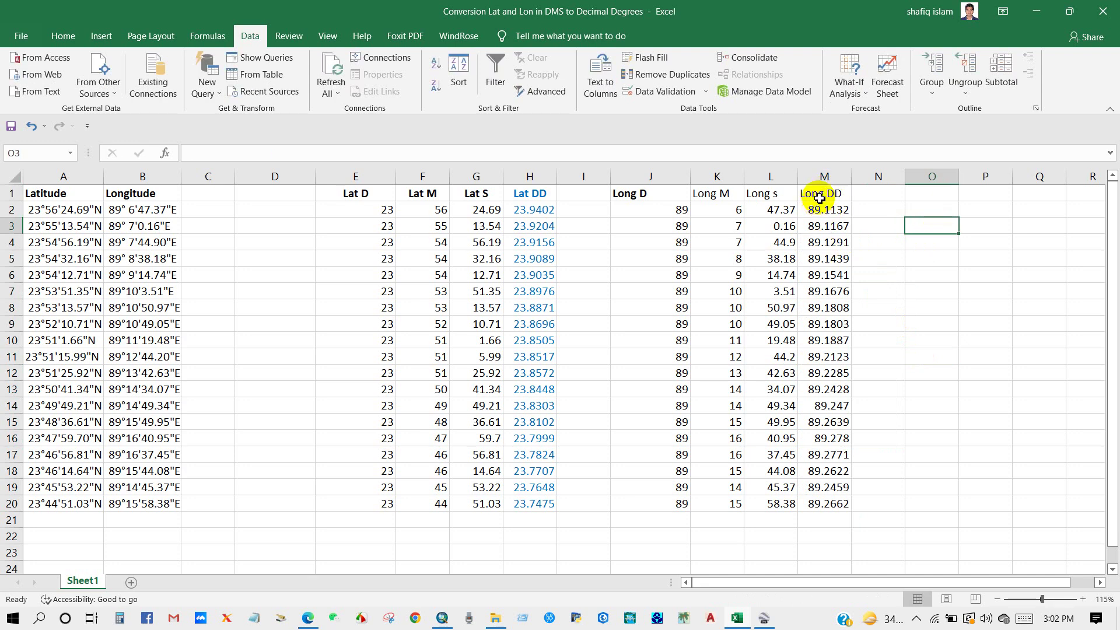
drag(820, 198, 823, 504)
click(64, 35)
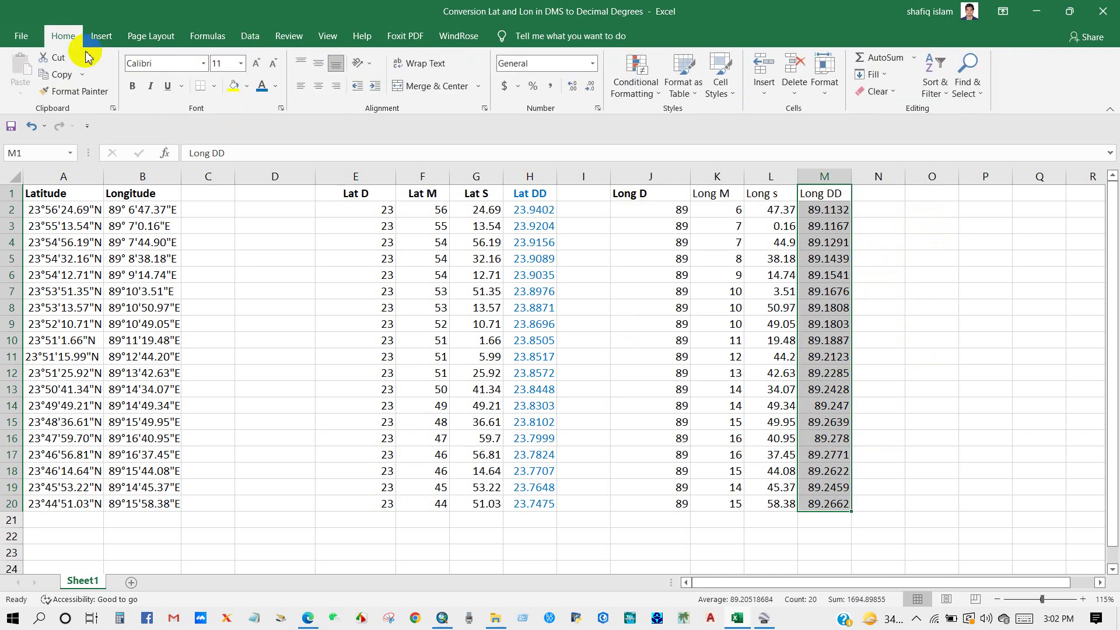
Make the Long DD column text blue with a bold header, matching Lat DD
click(262, 88)
click(921, 288)
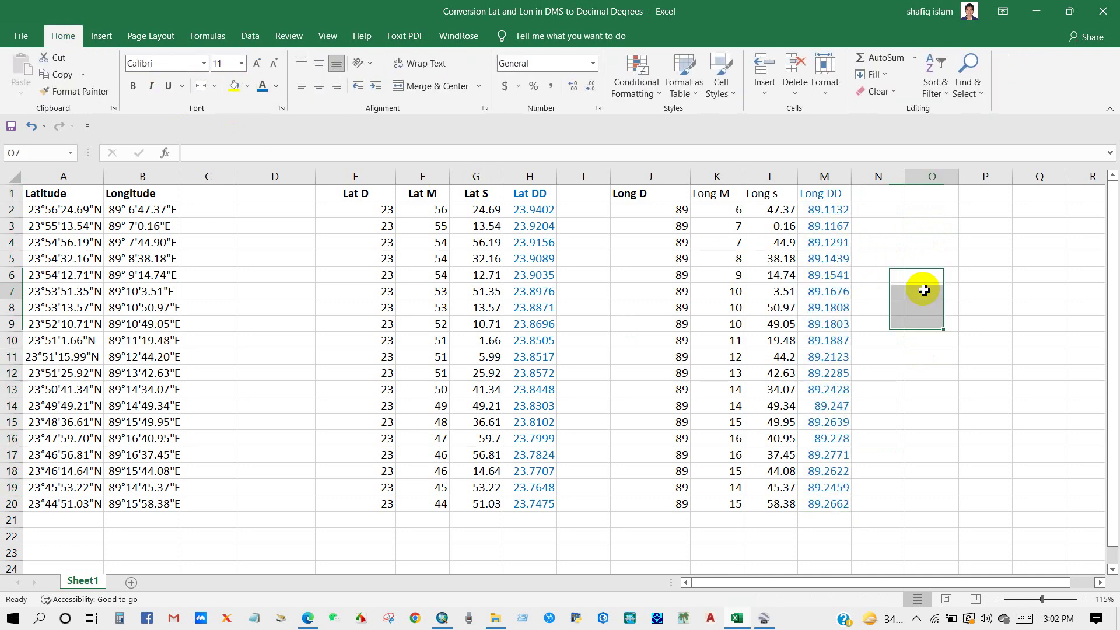
click(771, 421)
scroll(739, 560, right, 1)
Select the Lat DD header and values in H1:H20 for copying
click(450, 195)
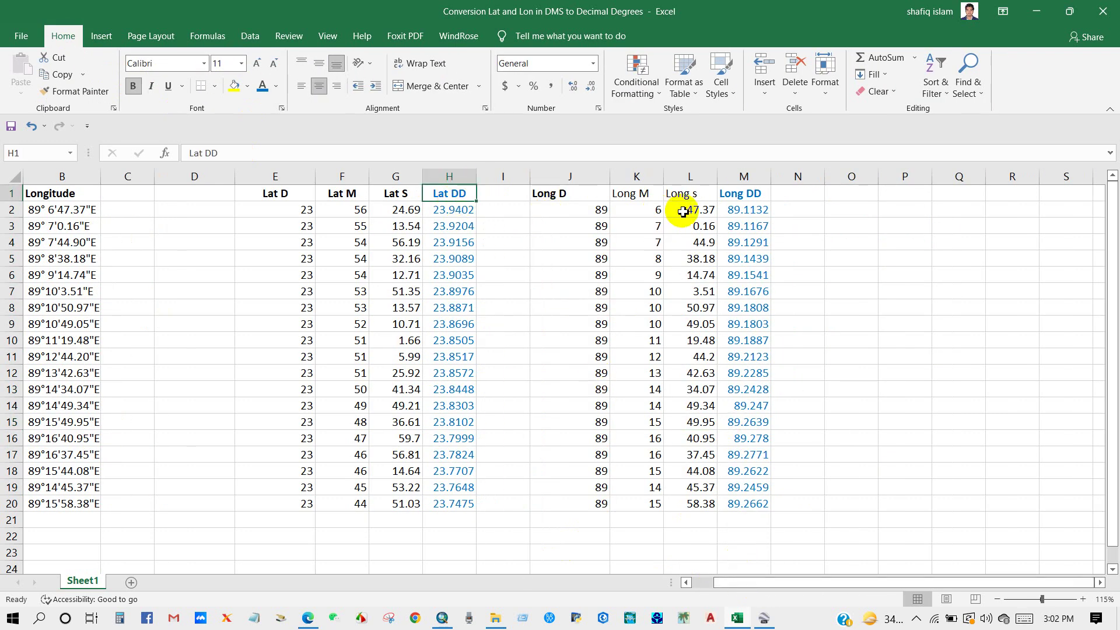
click(743, 177)
click(448, 176)
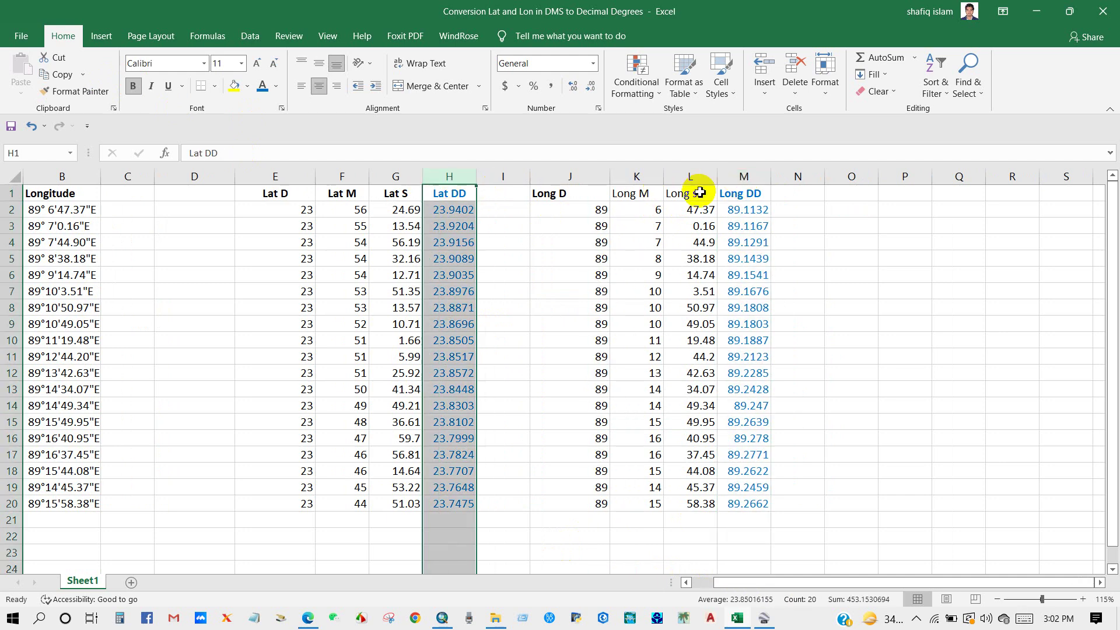
click(742, 177)
click(868, 282)
drag(454, 193, 454, 502)
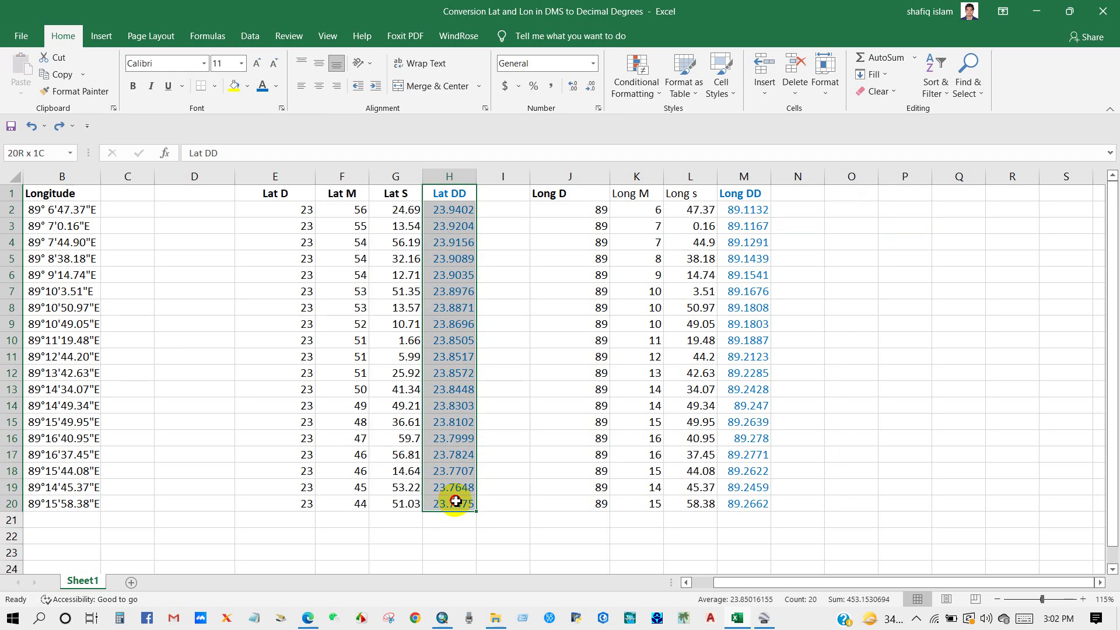
right_click(441, 204)
Copy the Lat DD range and paste it as values only into column O at O1
click(473, 228)
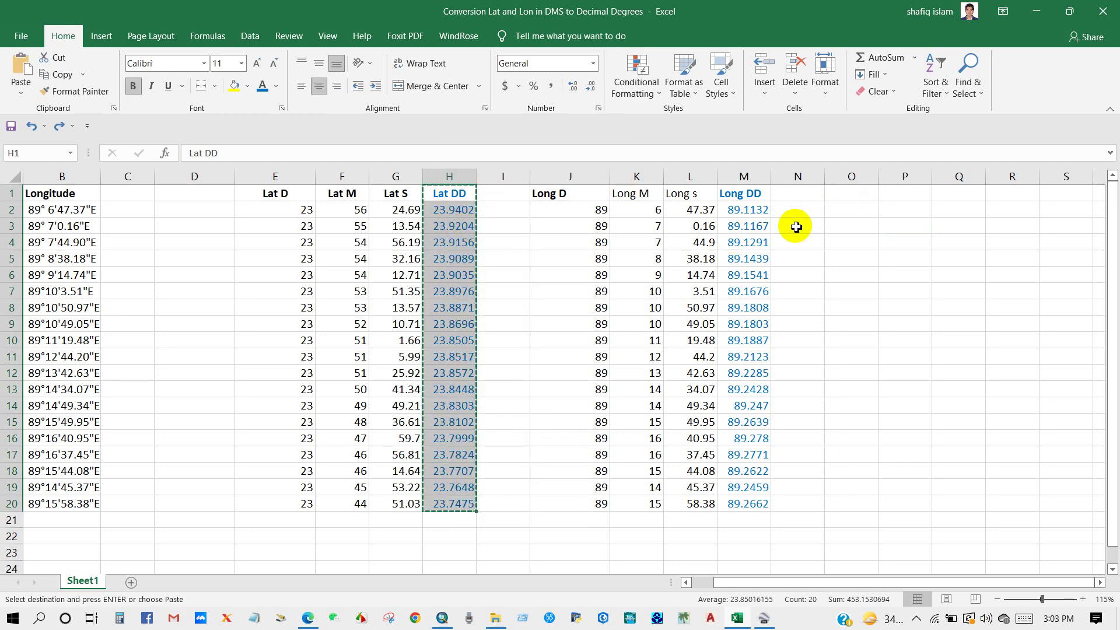
right_click(844, 199)
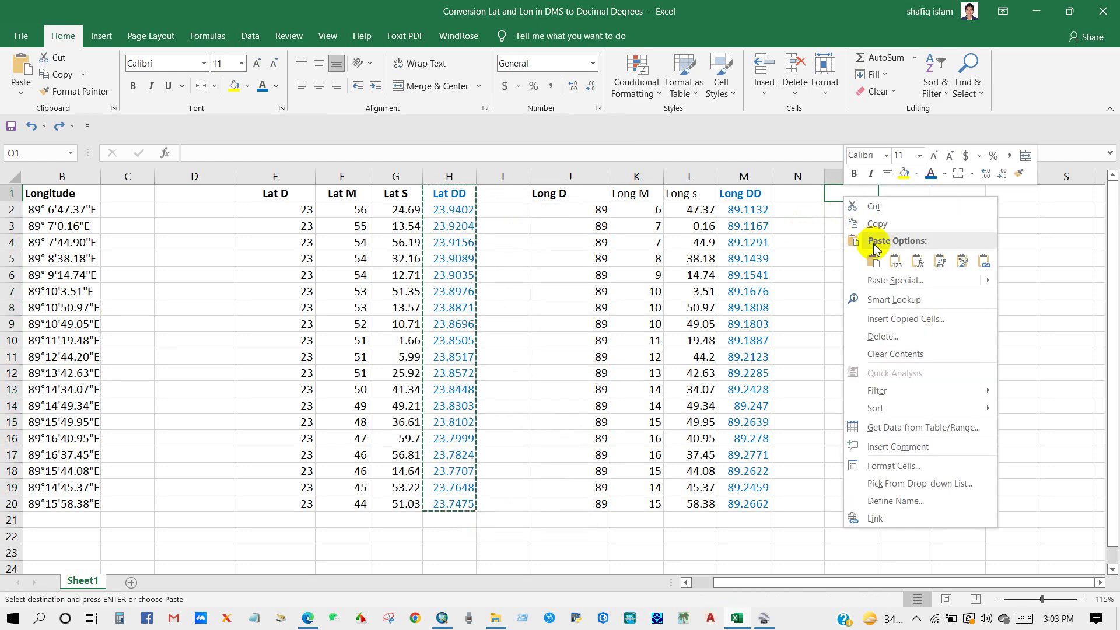
click(896, 261)
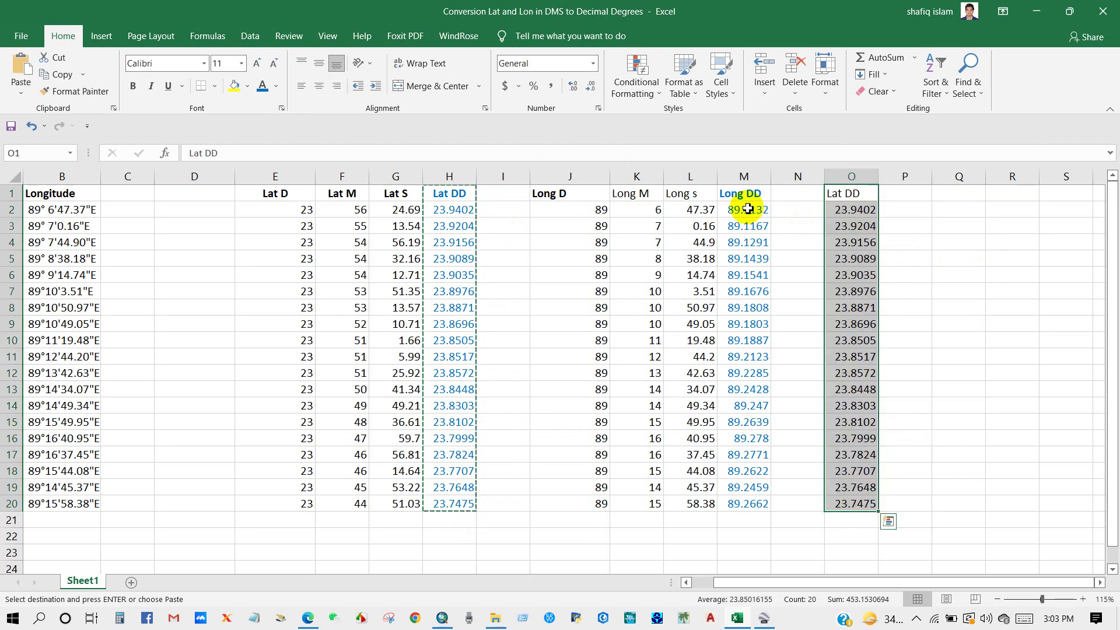
Copy the Long DD range M1:M20 for pasting at P1
drag(746, 195, 761, 500)
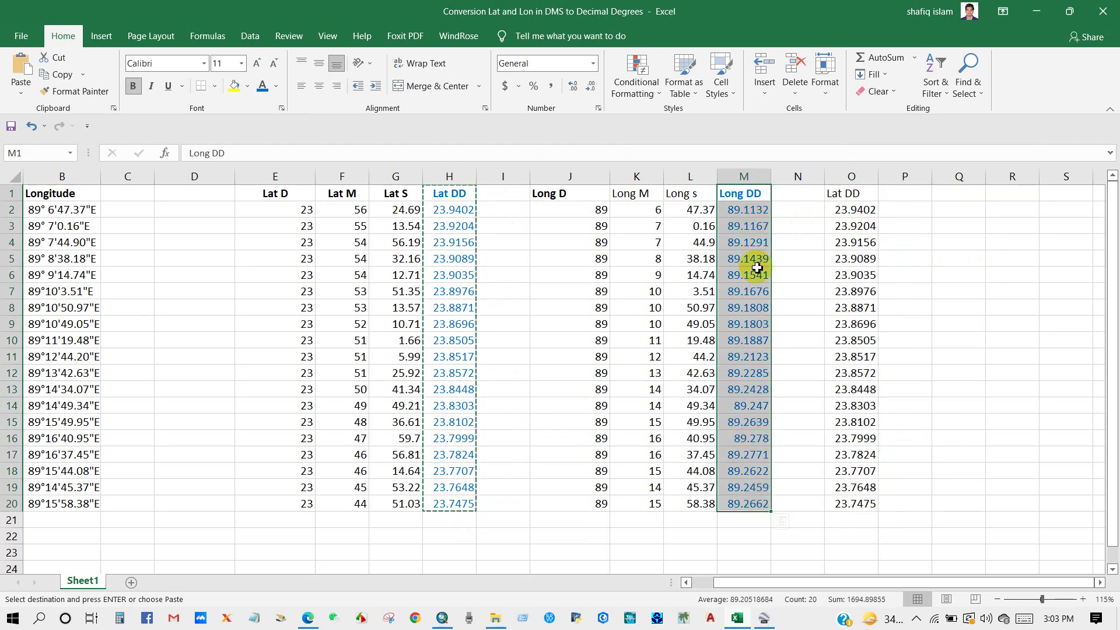
right_click(750, 197)
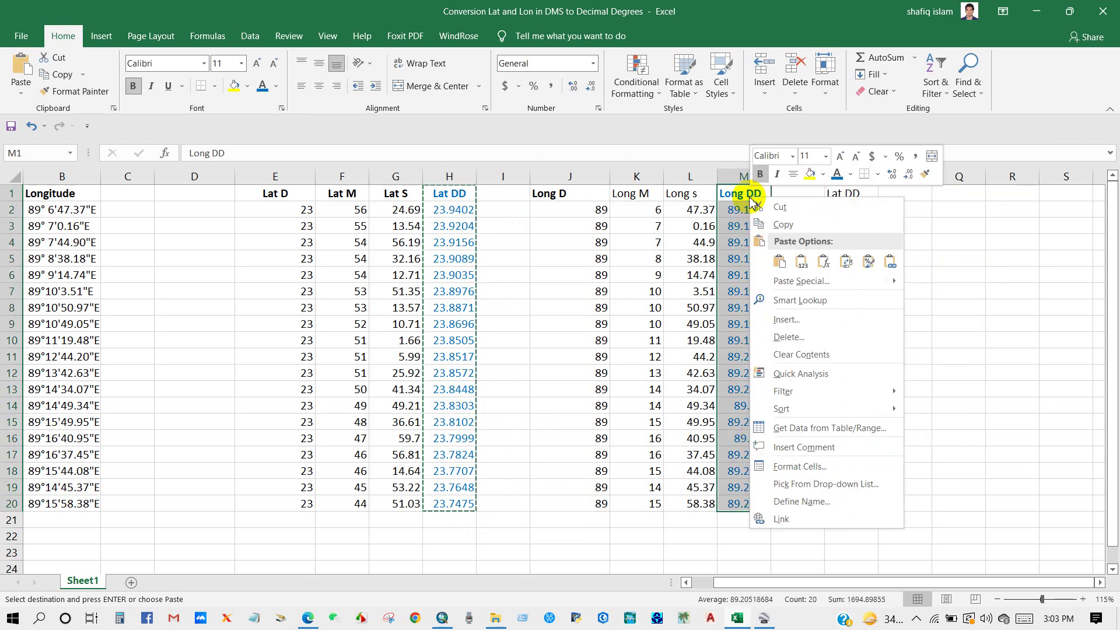
click(782, 225)
click(894, 195)
right_click(898, 195)
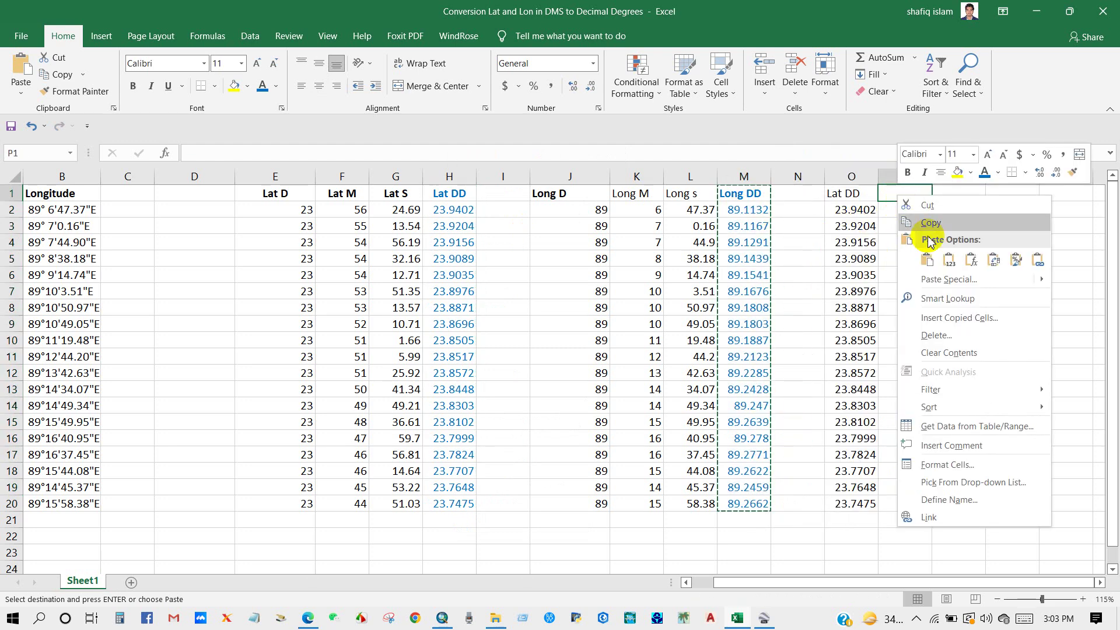